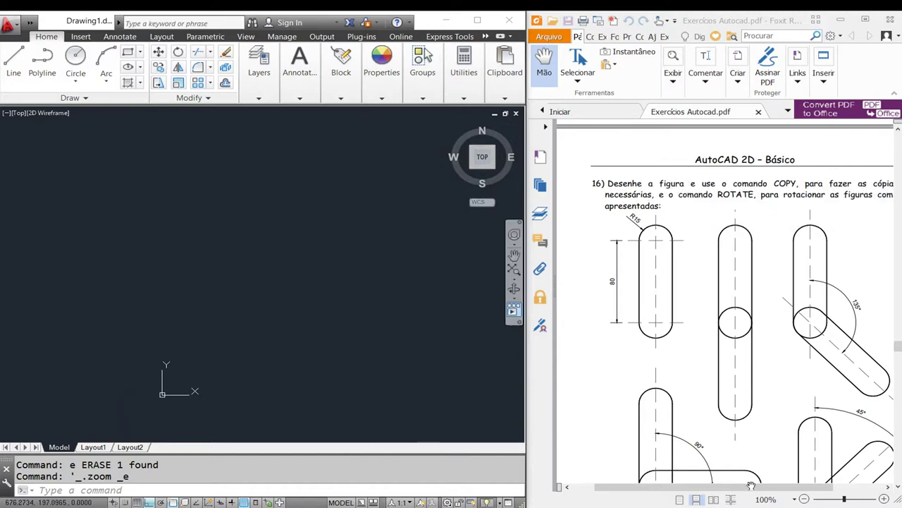
# Maximize the Foxit Reader window, then restore it to a smaller window.
pyautogui.moveTo(748, 372)
pyautogui.mouseDown()
pyautogui.moveTo(730, 374)
pyautogui.moveTo(718, 356)
pyautogui.mouseUp()
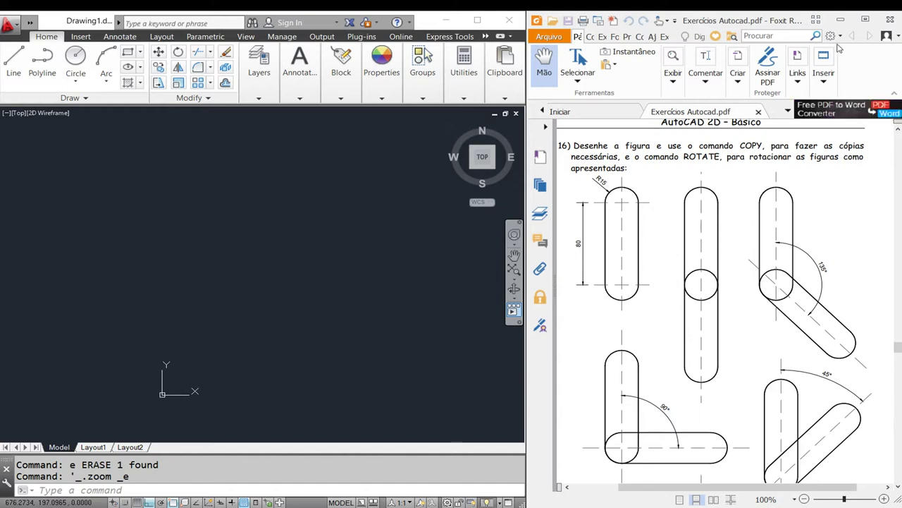
pyautogui.click(857, 23)
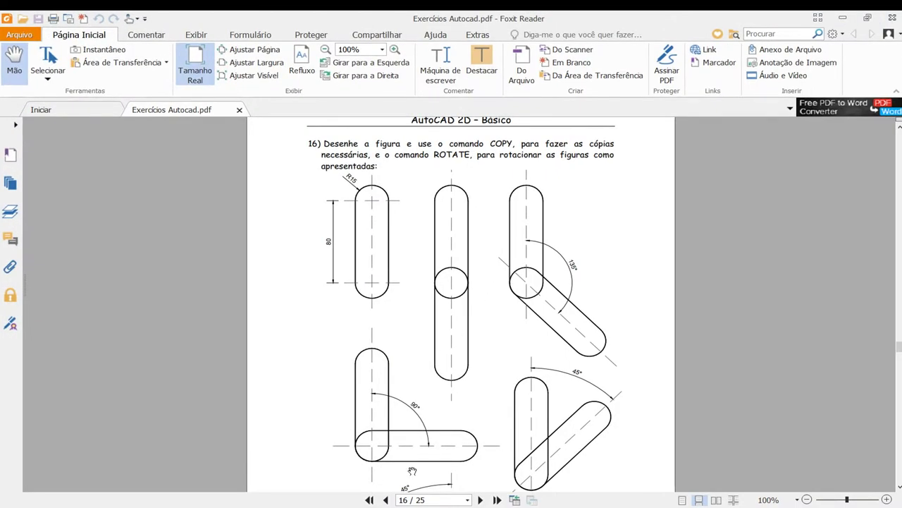
pyautogui.scroll(-3, 468, 387)
pyautogui.scroll(-3, 469, 387)
pyautogui.scroll(3, 468, 387)
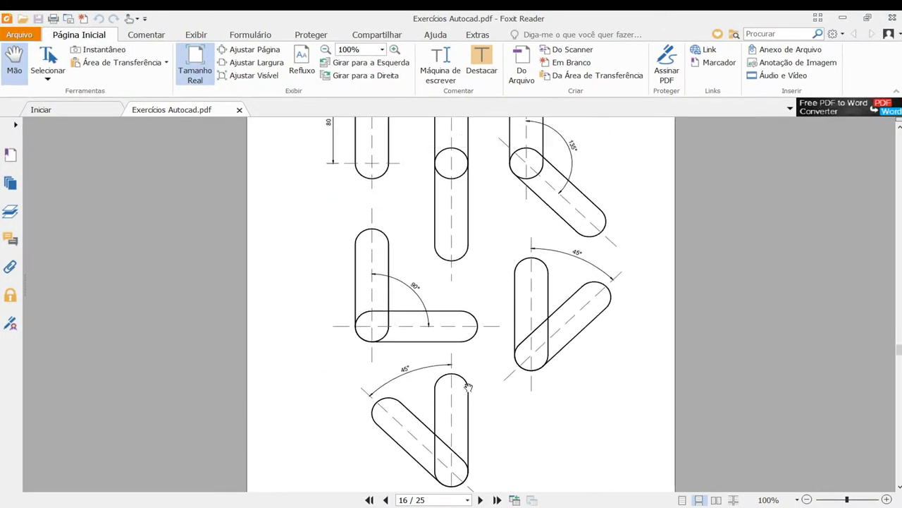
pyautogui.click(867, 17)
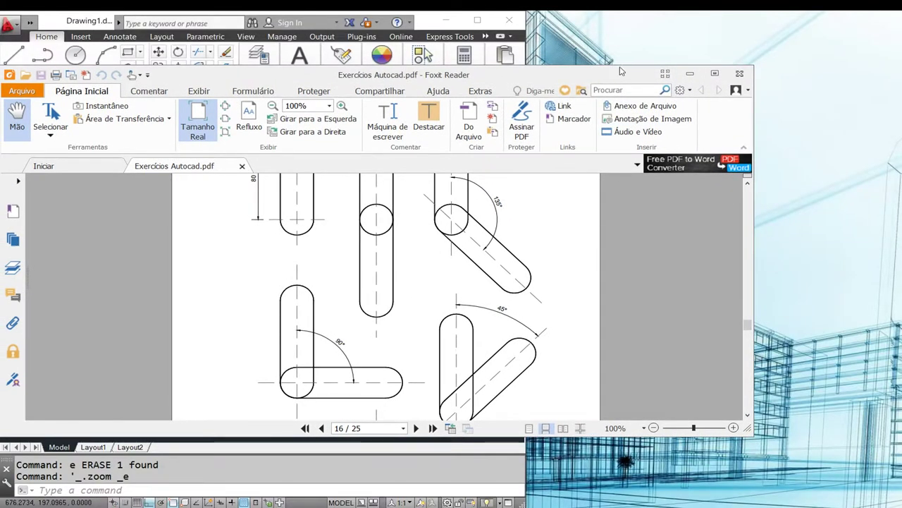
pyautogui.moveTo(621, 71); pyautogui.dragTo(901, 211)
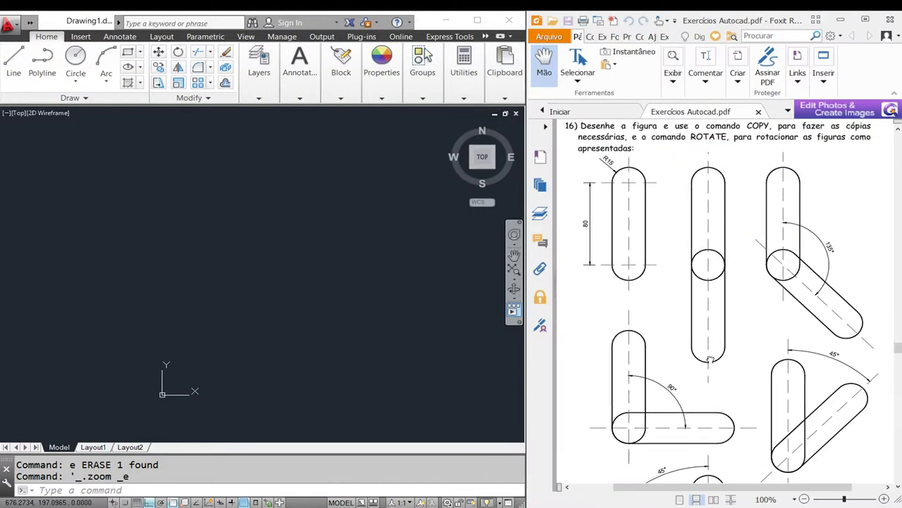
pyautogui.scroll(1, 710, 359)
# Snap the AutoCAD window to the right half of the screen.
pyautogui.click(423, 310)
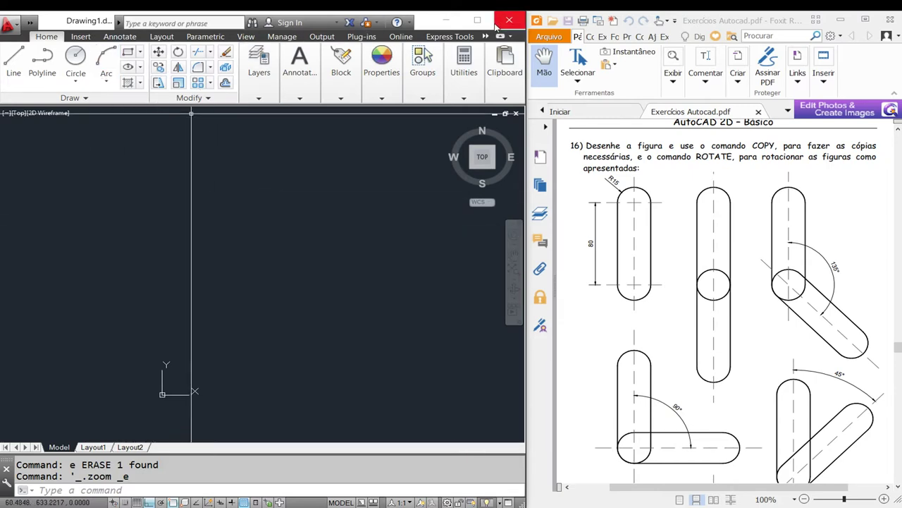
pyautogui.click(477, 20)
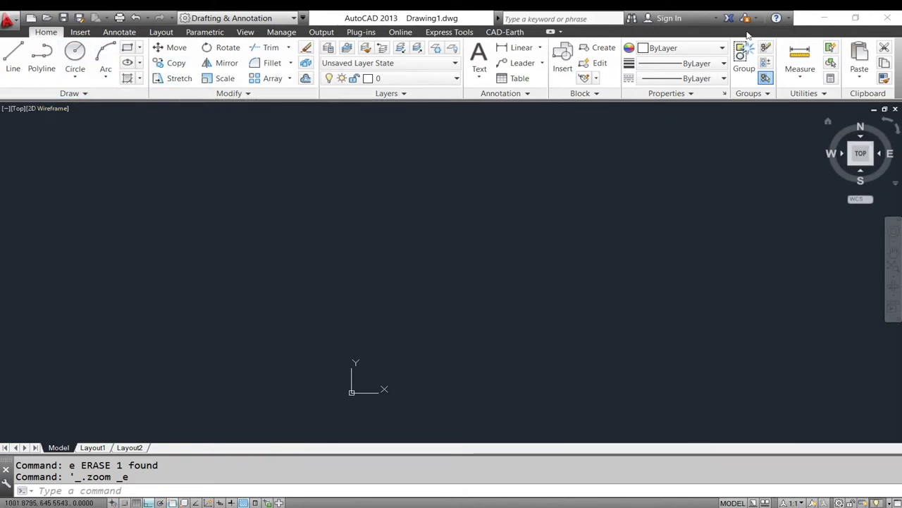
pyautogui.click(855, 18)
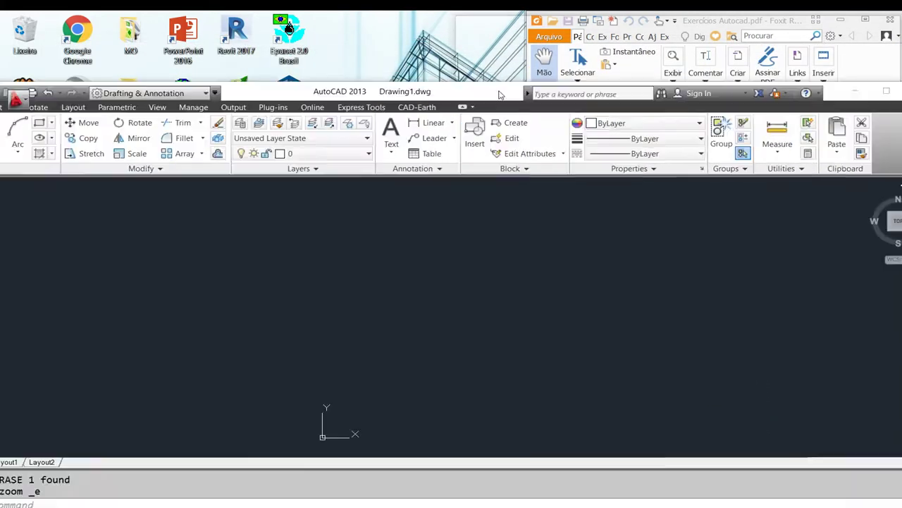
pyautogui.moveTo(465, 74); pyautogui.dragTo(901, 205)
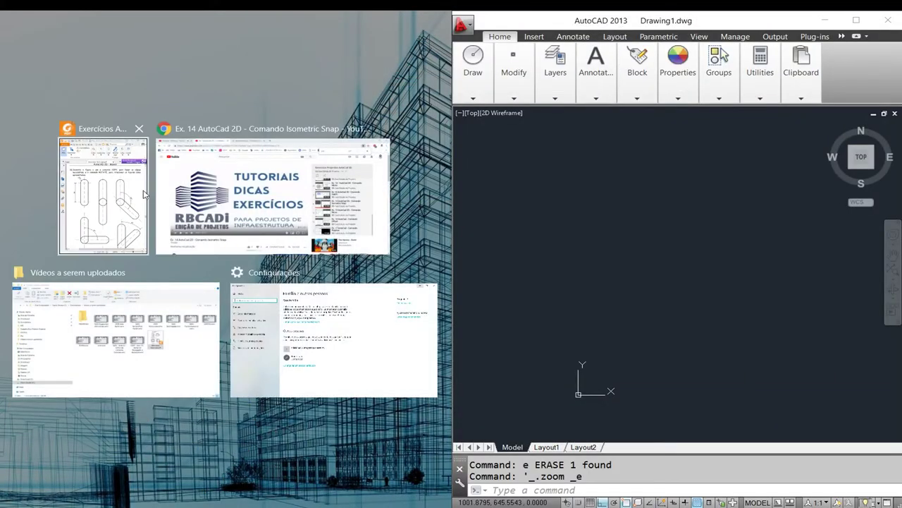
# Put Foxit Reader in the left half, showing the exercise 16 page, and pan the drawing.
pyautogui.click(145, 190)
pyautogui.scroll(5, 405, 225)
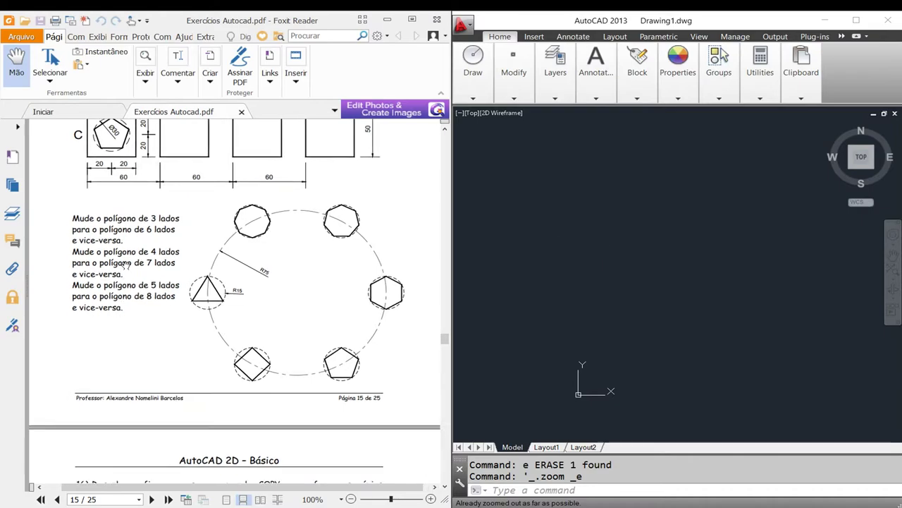
pyautogui.scroll(6, 212, 268)
pyautogui.scroll(1, 192, 281)
pyautogui.scroll(6, 192, 281)
pyautogui.scroll(3, 192, 281)
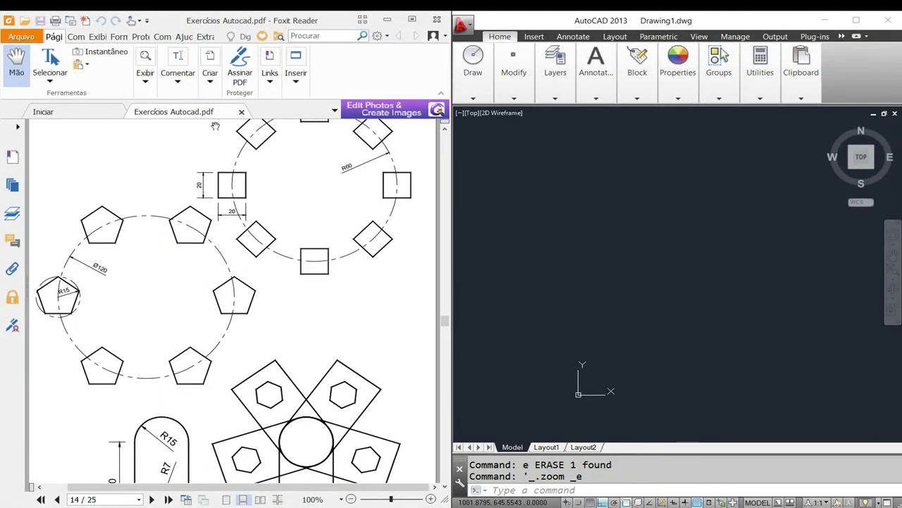
pyautogui.scroll(-7, 186, 211)
pyautogui.scroll(-9, 180, 129)
pyautogui.scroll(-9, 178, 129)
pyautogui.scroll(-4, 178, 129)
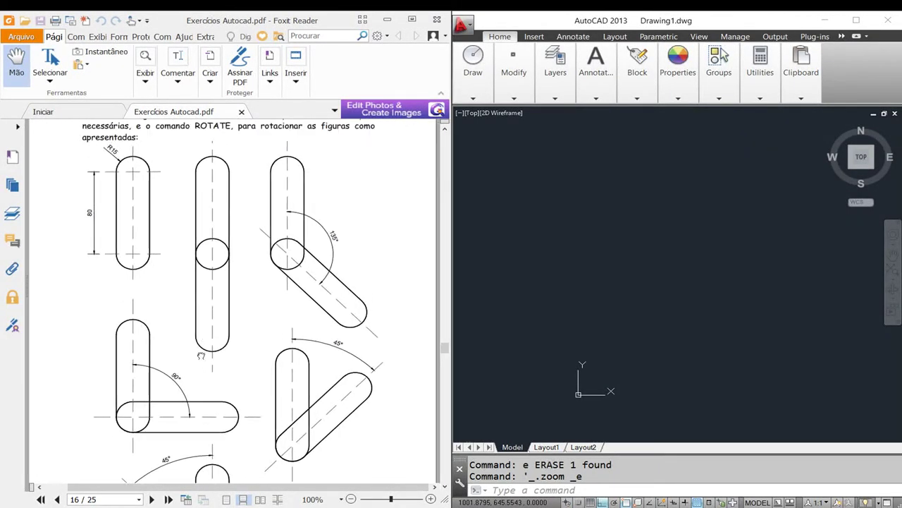
pyautogui.scroll(3, 179, 129)
pyautogui.moveTo(663, 262); pyautogui.dragTo(592, 325, button='middle')
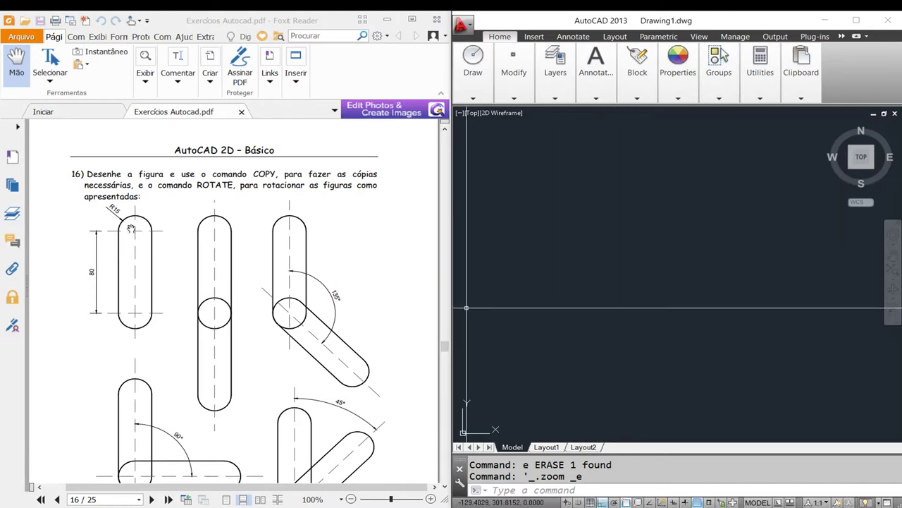
# Draw a vertical line 80 units long, going upward.
pyautogui.write('l')
pyautogui.press('Return')
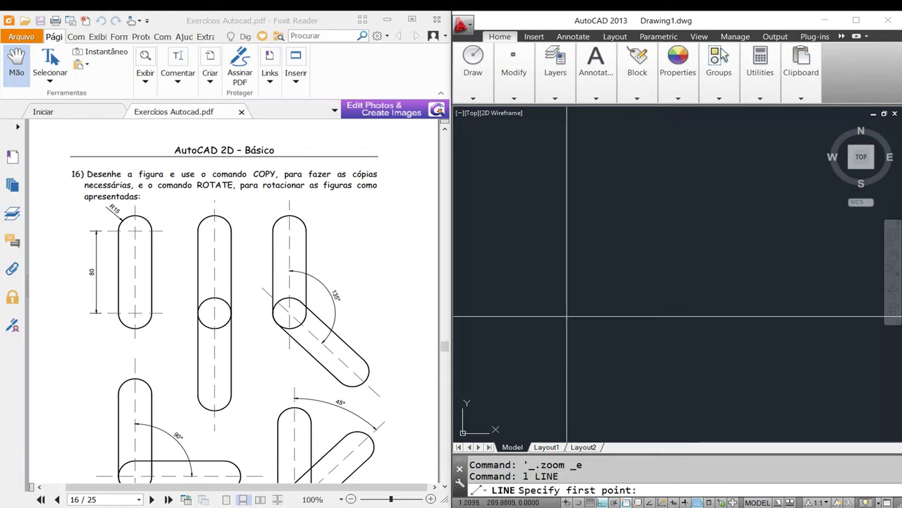
pyautogui.click(566, 316)
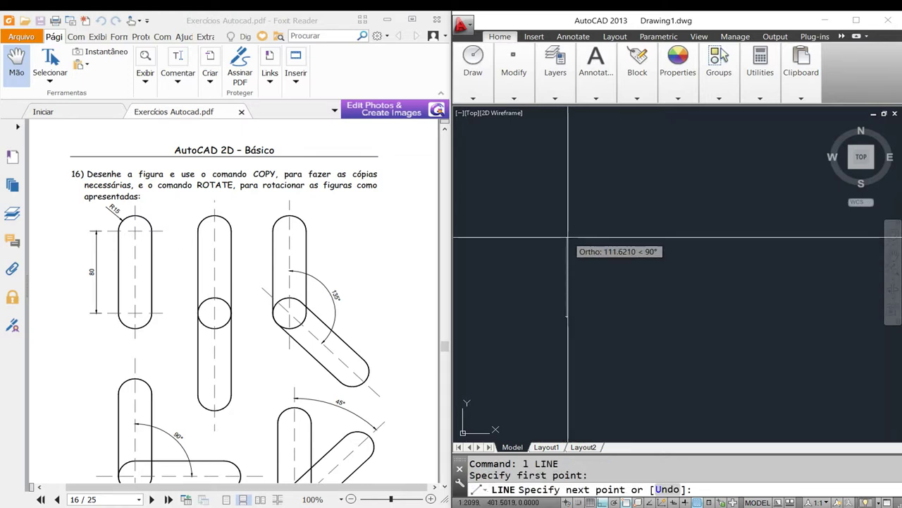
pyautogui.write('80')
pyautogui.press('Return')
pyautogui.press('Escape')
pyautogui.scroll(3, 562, 290)
pyautogui.write('o')
# Offset the line 30 units to the right.
pyautogui.press('Return')
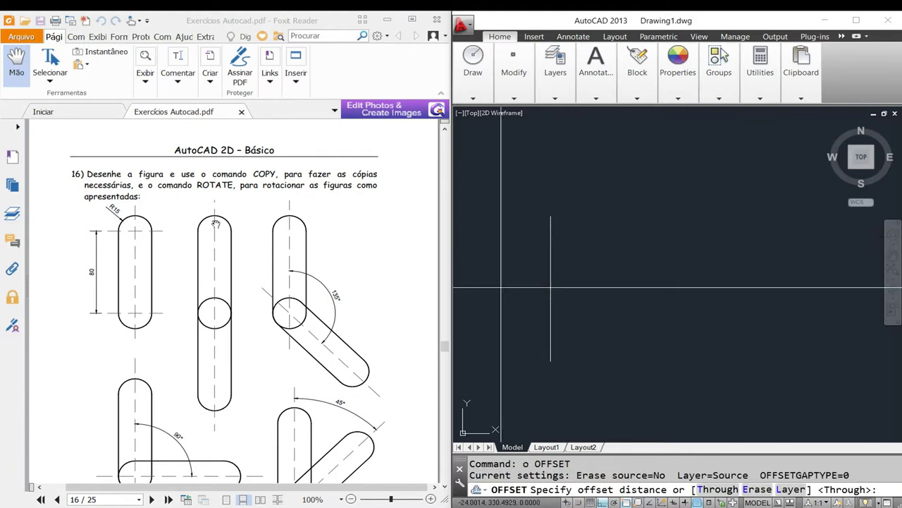
pyautogui.press('Escape')
pyautogui.write('o')
pyautogui.press('Return')
pyautogui.write('30')
pyautogui.press('Return')
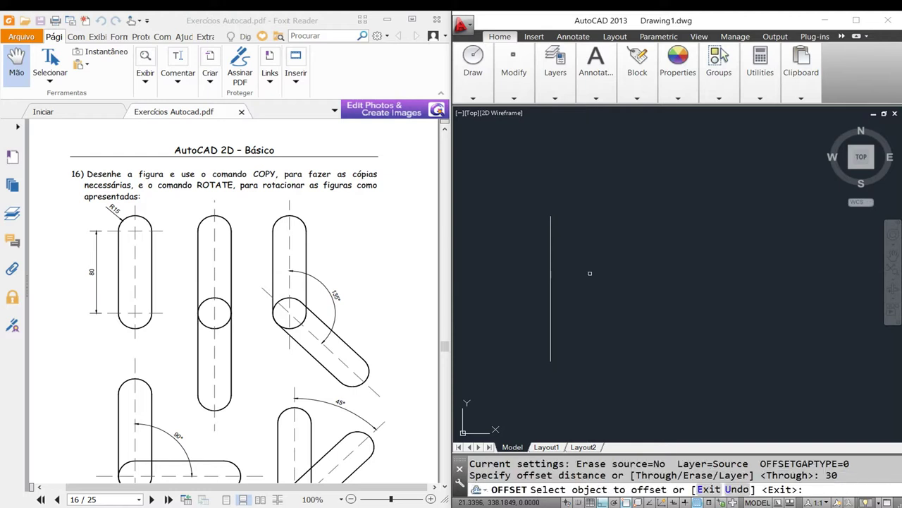
pyautogui.click(551, 278)
pyautogui.click(600, 279)
pyautogui.press('Escape')
# Draw an R15 circle and move it to centre between the two line tops.
pyautogui.write('c')
pyautogui.press('Return')
pyautogui.click(549, 216)
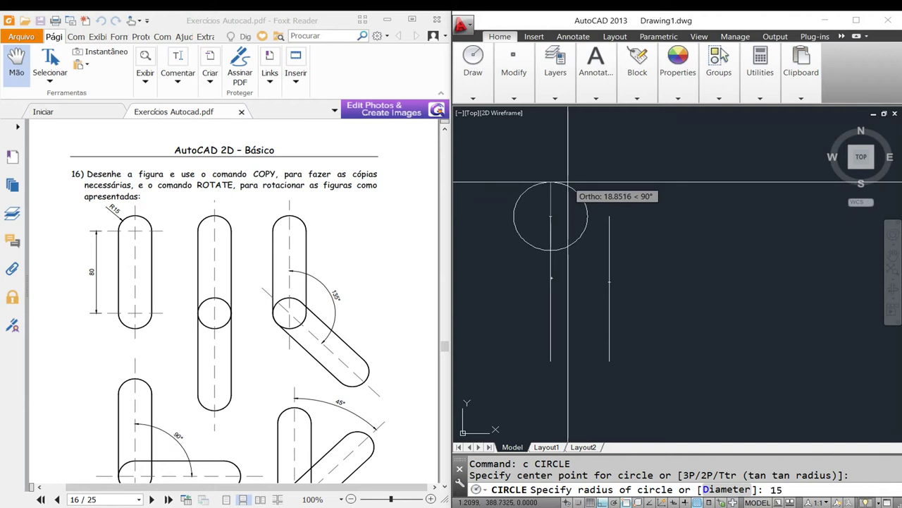
pyautogui.press('Return')
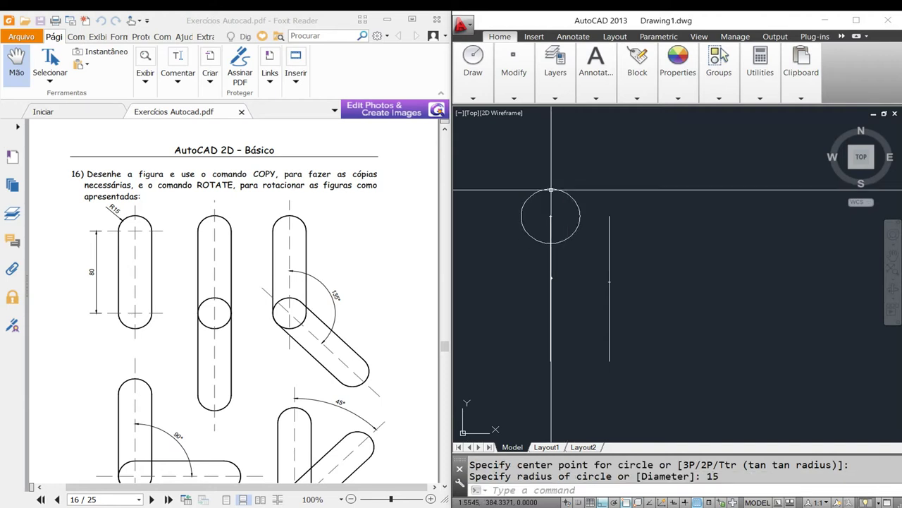
pyautogui.write('m')
pyautogui.press('Return')
pyautogui.click(567, 201)
pyautogui.click(546, 169)
pyautogui.press('Return')
pyautogui.click(580, 216)
pyautogui.click(609, 216)
# Trim away the circle's lower half between the lines, leaving the top cap arc.
pyautogui.press('Escape')
pyautogui.write('tr')
pyautogui.press('Return')
pyautogui.press('Return')
pyautogui.click(597, 247)
pyautogui.click(580, 243)
pyautogui.press('Return')
# Mirror the top arc about the lines' horizontal midpoint axis, keeping the original.
pyautogui.write('mi')
pyautogui.press('Return')
pyautogui.click(623, 177)
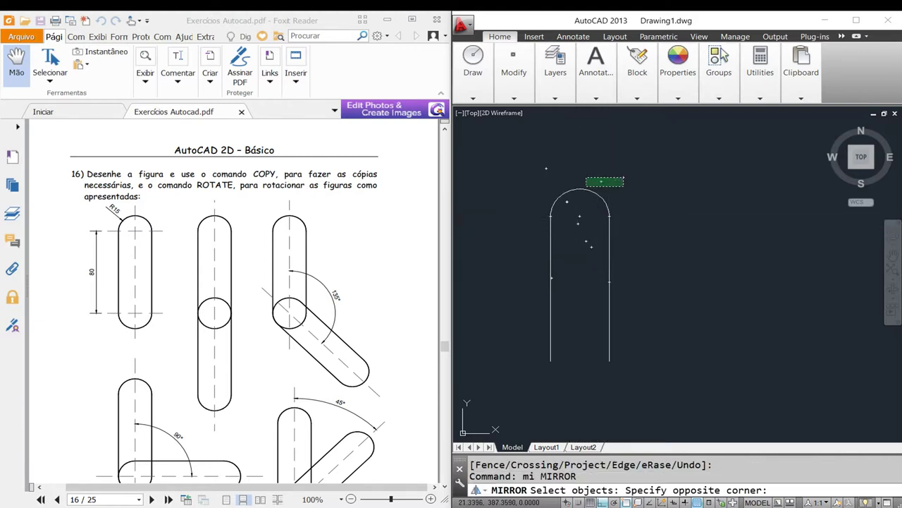
pyautogui.click(572, 197)
pyautogui.press('Return')
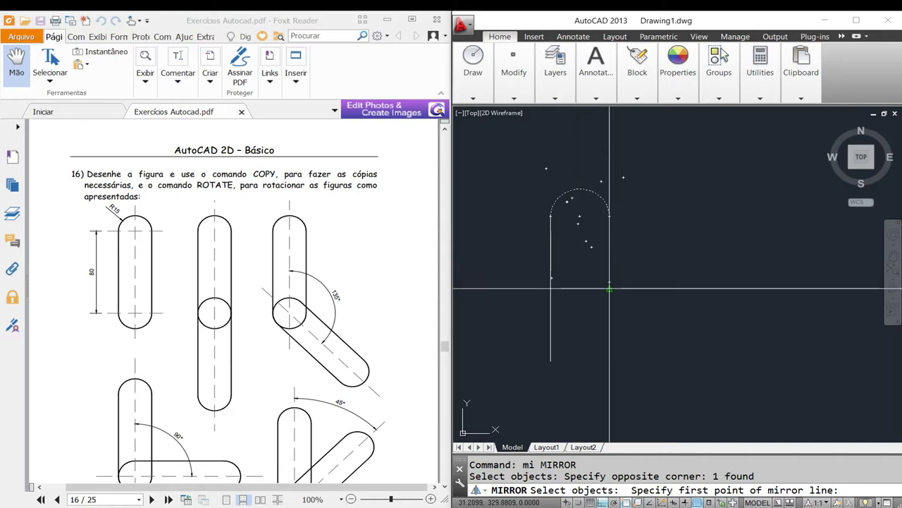
pyautogui.click(609, 286)
pyautogui.click(501, 227)
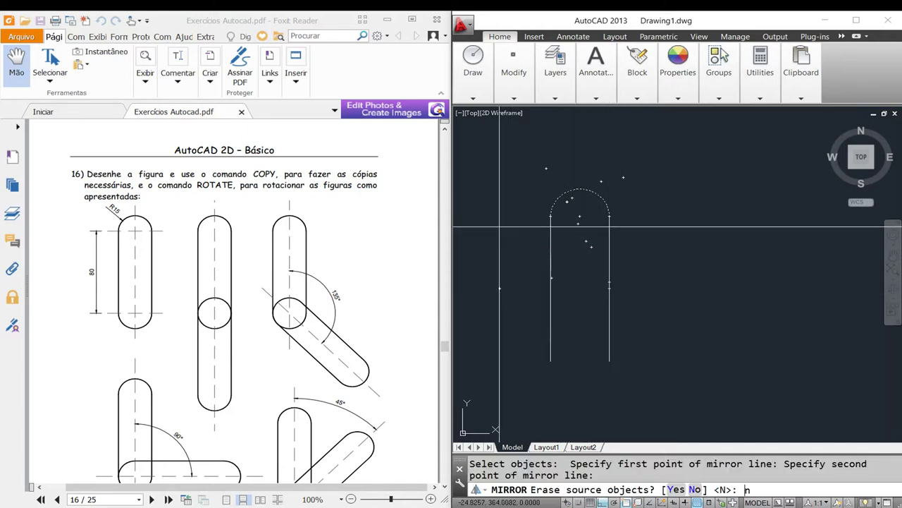
pyautogui.write('n')
pyautogui.press('Return')
pyautogui.scroll(3, 578, 268)
pyautogui.moveTo(600, 236); pyautogui.dragTo(624, 249, button='middle')
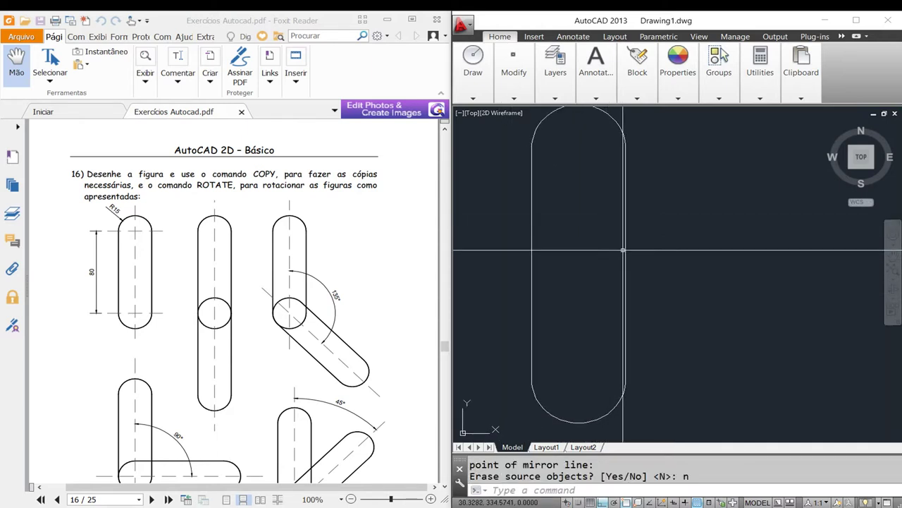
pyautogui.scroll(-2, 623, 250)
pyautogui.moveTo(564, 282); pyautogui.dragTo(563, 297, button='middle')
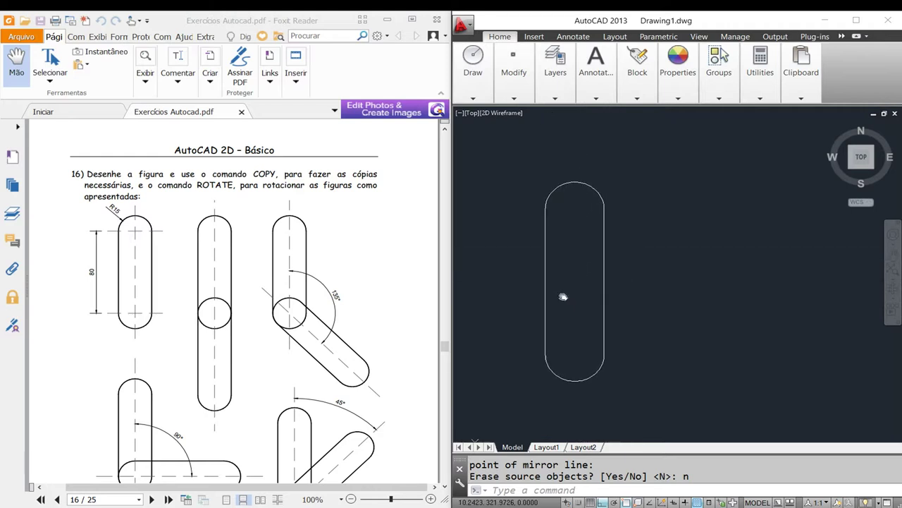
pyautogui.click(534, 261)
# Window-select the four slot pieces and try joining them into one outline.
pyautogui.press('Escape')
pyautogui.press('Escape')
pyautogui.write('J')
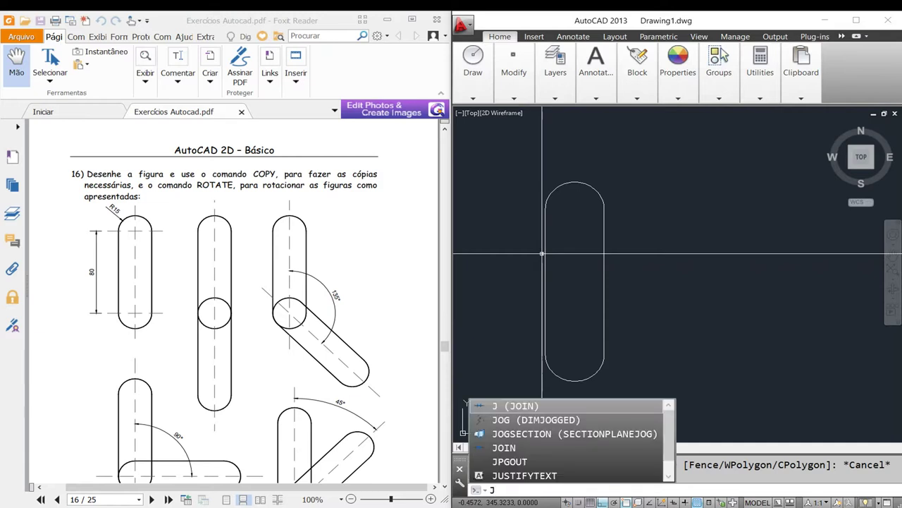
pyautogui.press('Return')
pyautogui.scroll(-1, 542, 253)
pyautogui.click(515, 184)
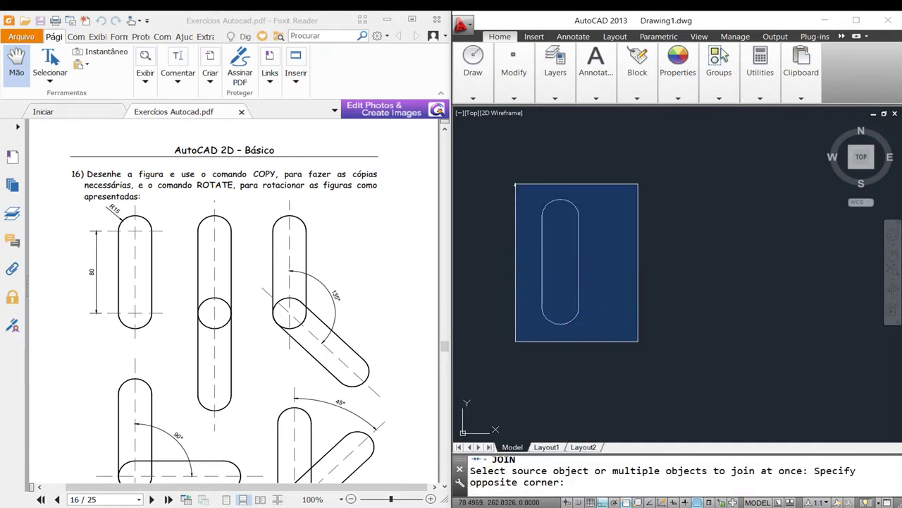
pyautogui.click(640, 349)
pyautogui.press('Return')
pyautogui.click(578, 277)
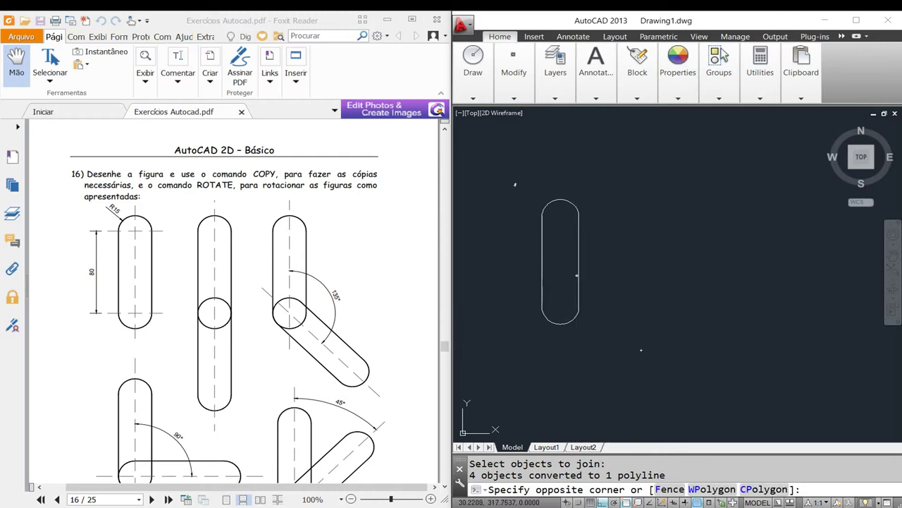
pyautogui.press('Escape')
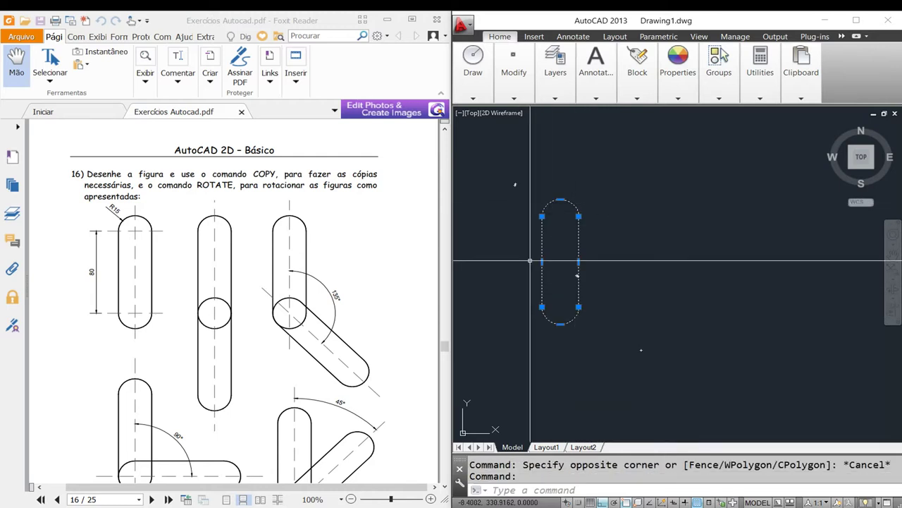
# Explode the slot back into separate lines and arcs with X.
pyautogui.scroll(2, 543, 267)
pyautogui.write('x')
pyautogui.press('Return')
pyautogui.click(548, 264)
pyautogui.press('Escape')
pyautogui.press('Escape')
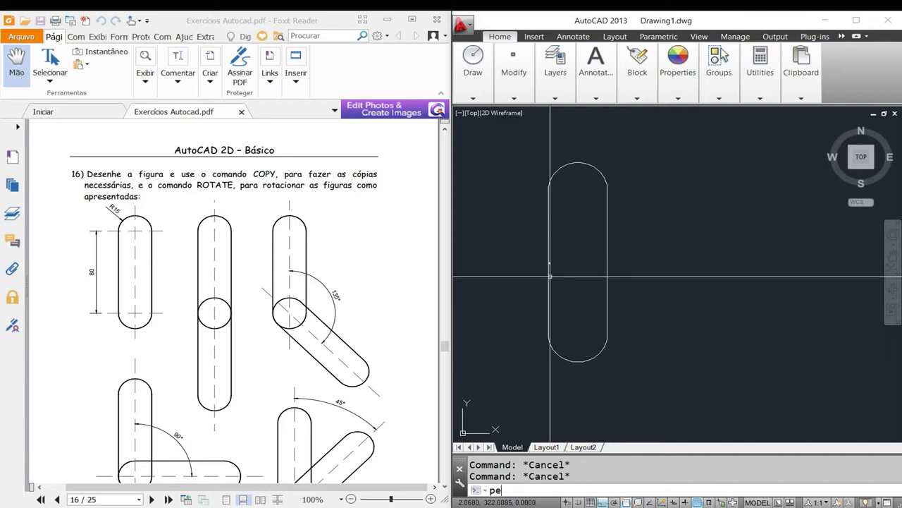
# Use PEDIT Multiple to convert the four pieces and join them into one polyline.
pyautogui.press('Return')
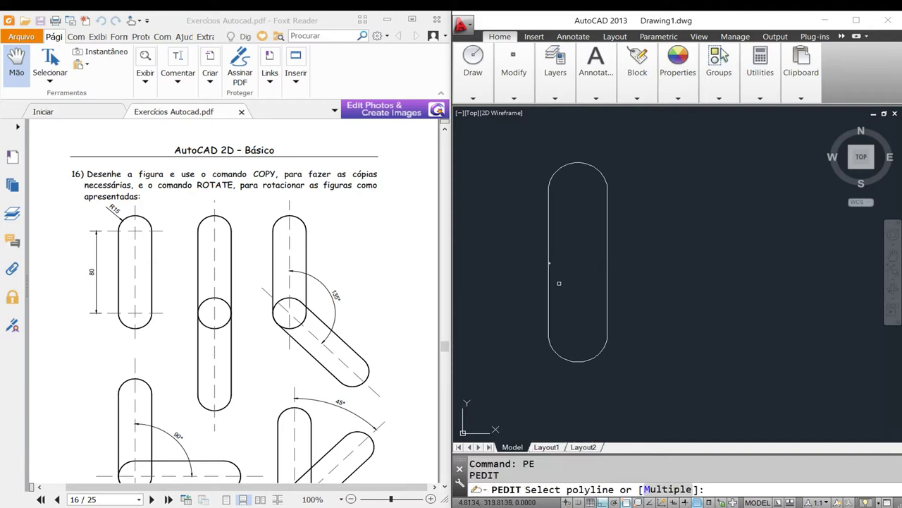
pyautogui.click(667, 489)
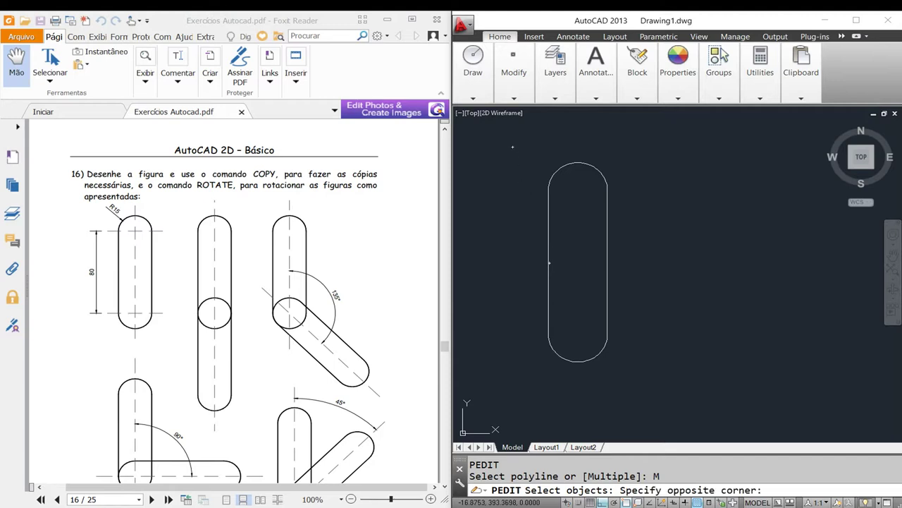
pyautogui.click(681, 369)
pyautogui.press('Return')
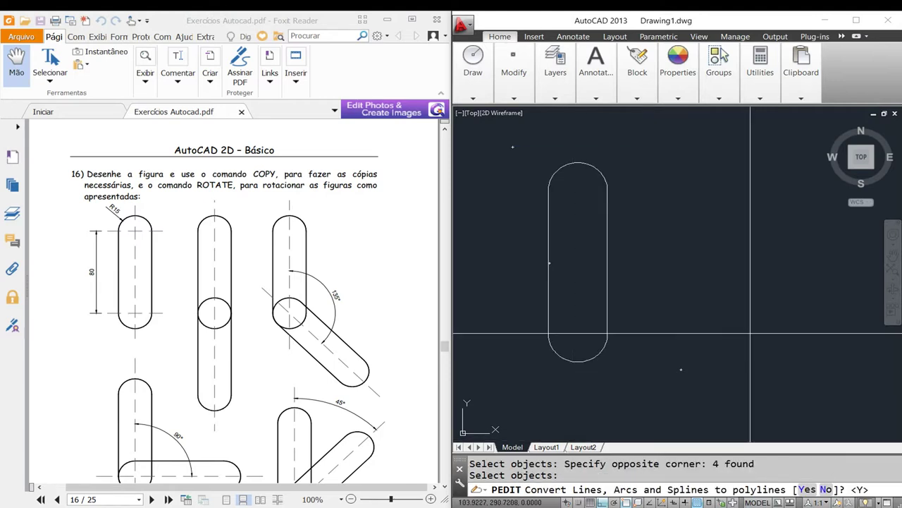
pyautogui.press('Return')
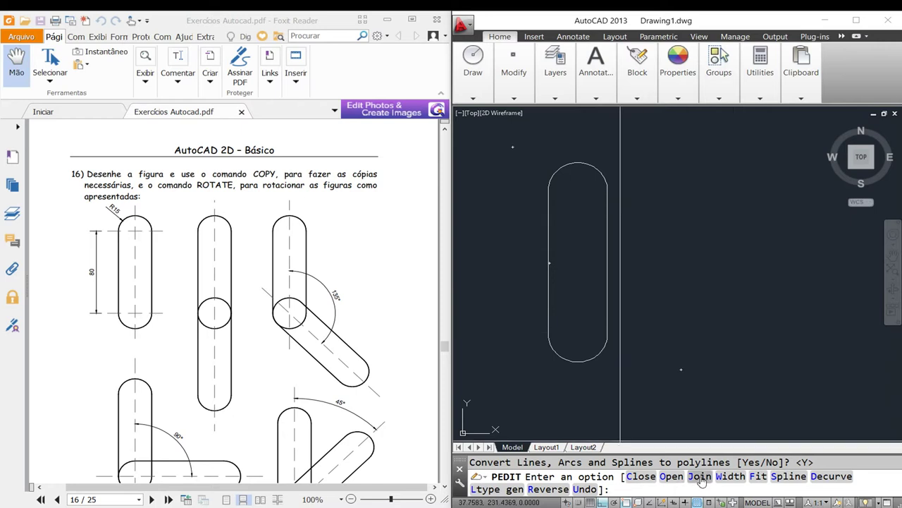
pyautogui.click(700, 476)
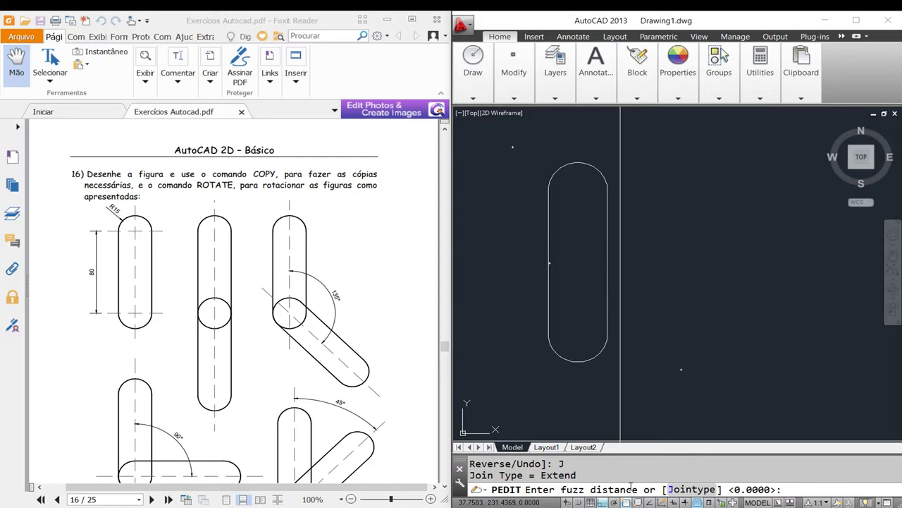
pyautogui.press('Return')
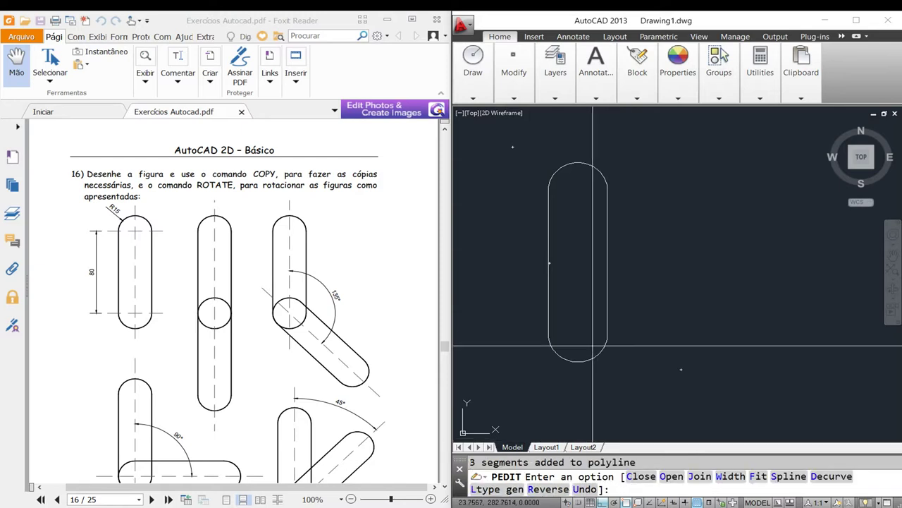
pyautogui.press('Escape')
# Select the slot to confirm it is a single object, then reframe the view.
pyautogui.click(608, 323)
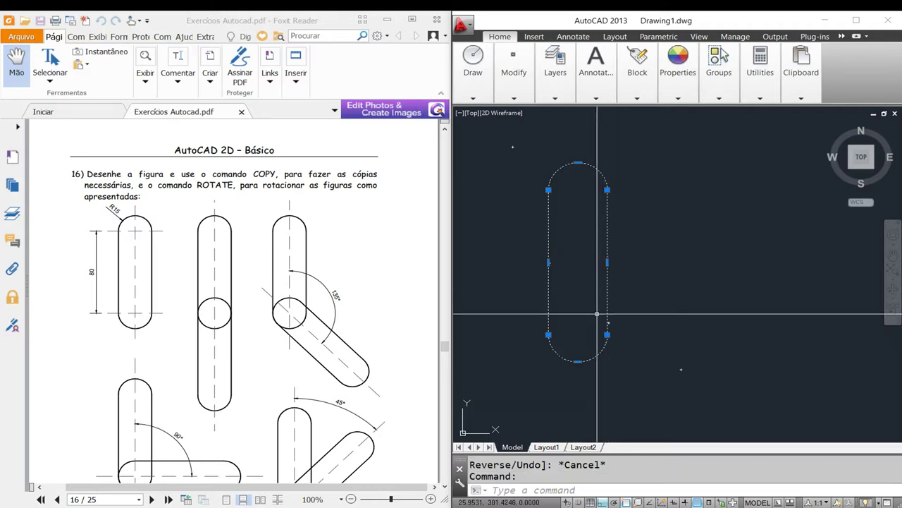
pyautogui.press('Escape')
pyautogui.scroll(1, 592, 297)
pyautogui.scroll(1, 586, 274)
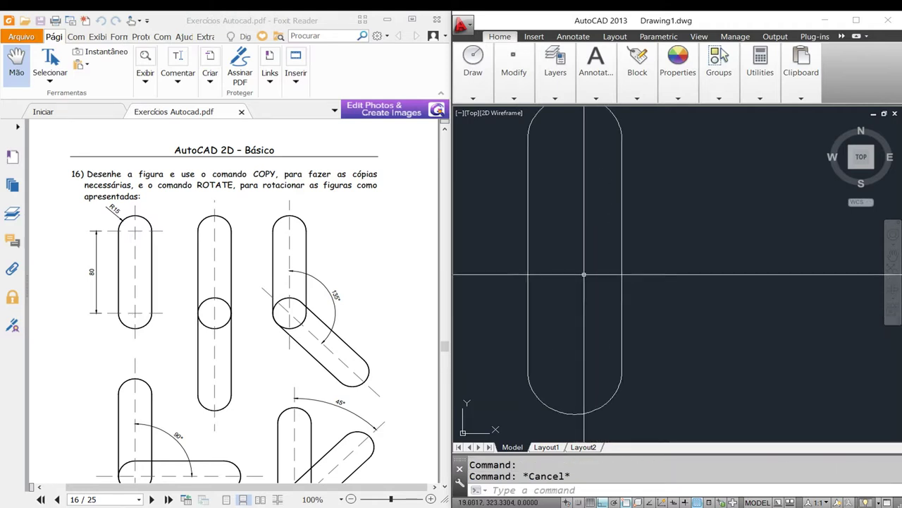
pyautogui.scroll(-2, 598, 271)
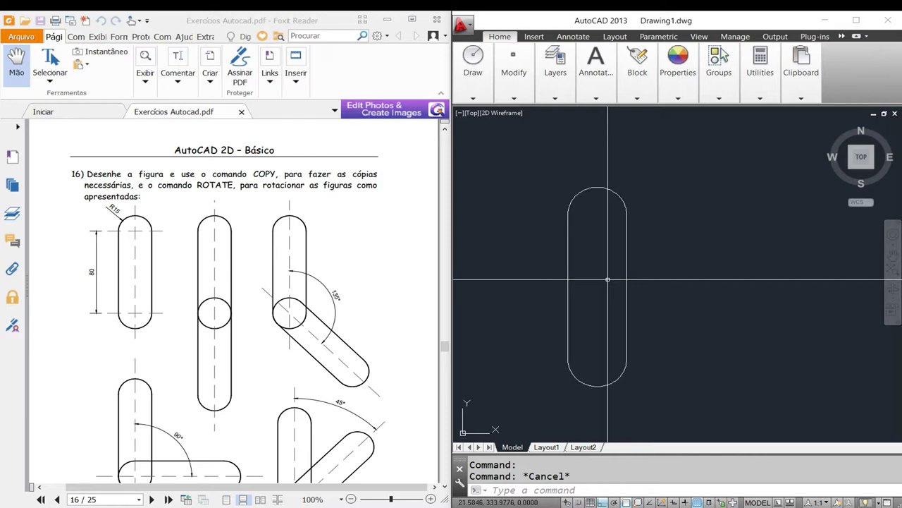
pyautogui.moveTo(597, 272); pyautogui.dragTo(597, 254, button='middle')
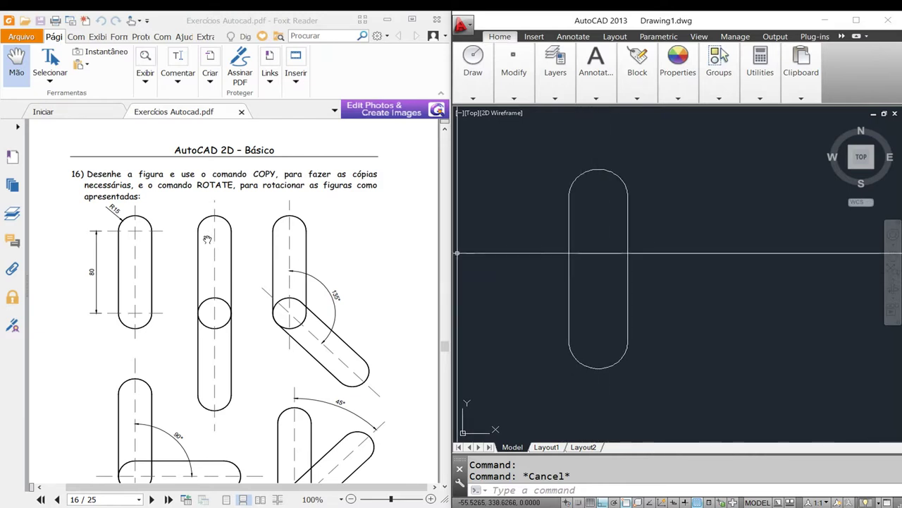
# Start copying the selected slot, then cancel the attempt.
pyautogui.write('co')
pyautogui.press('Return')
pyautogui.click(589, 261)
pyautogui.click(533, 249)
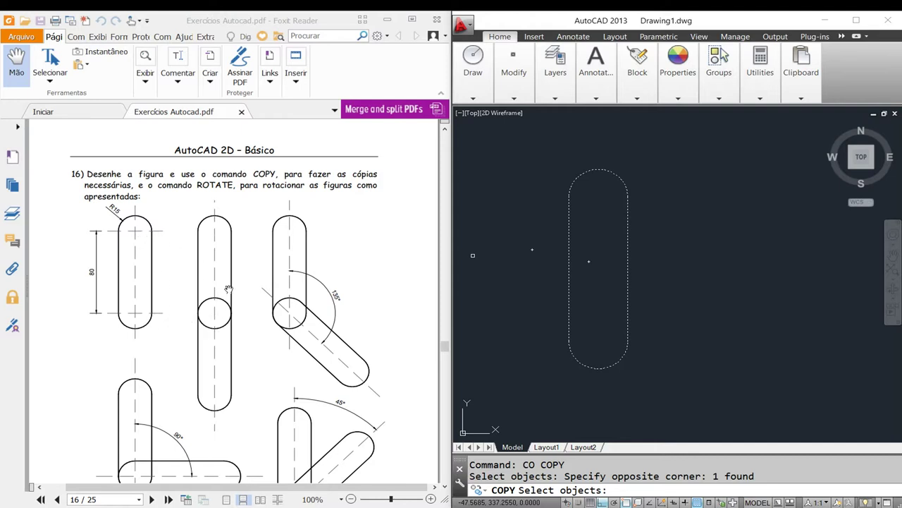
pyautogui.press('Return')
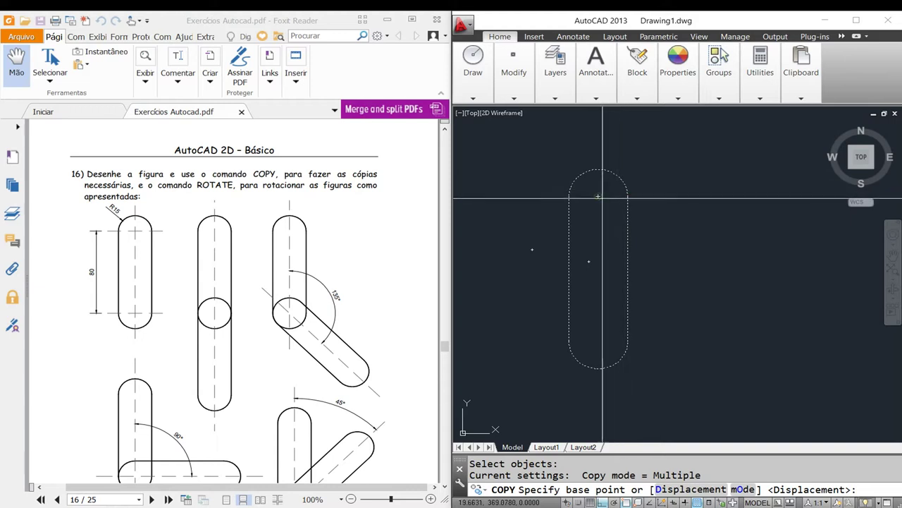
pyautogui.press('Escape')
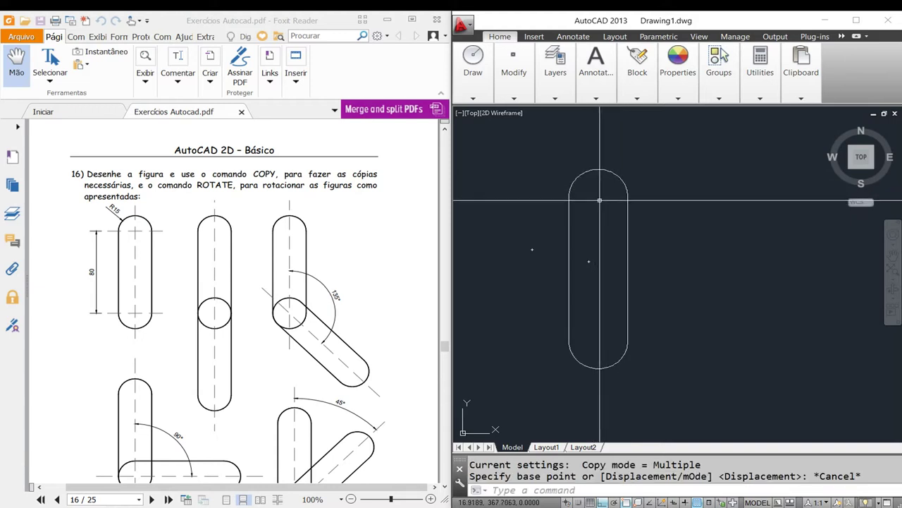
# Copy the slot from its top arc centre to its bottom arc centre with CP.
pyautogui.write('cp')
pyautogui.press('Return')
pyautogui.click(601, 196)
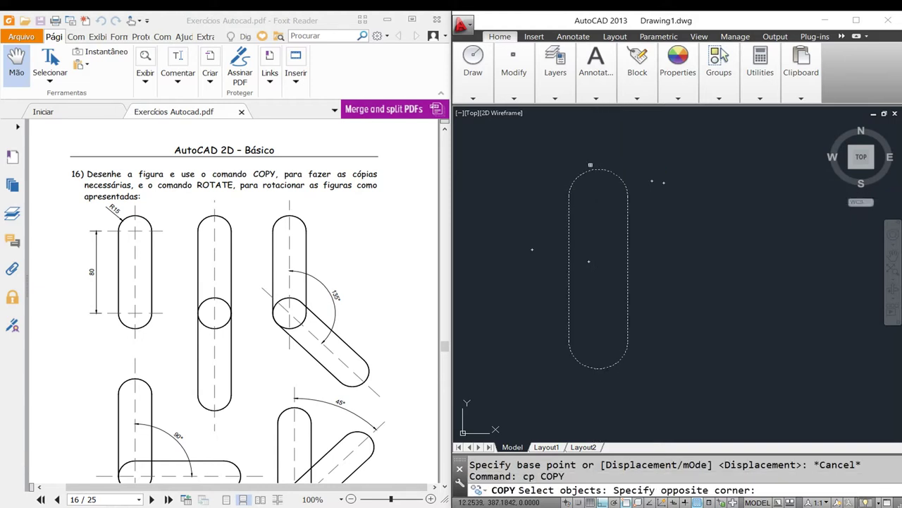
pyautogui.click(590, 165)
pyautogui.press('Return')
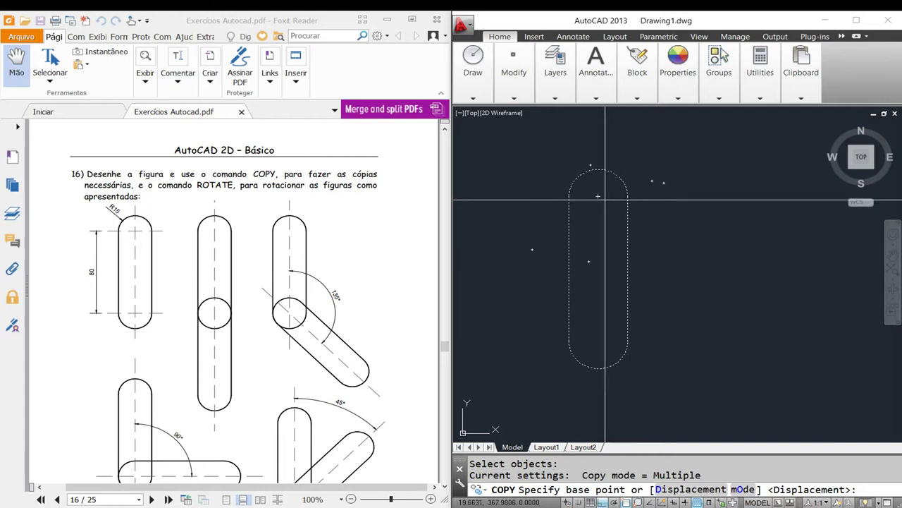
pyautogui.click(599, 196)
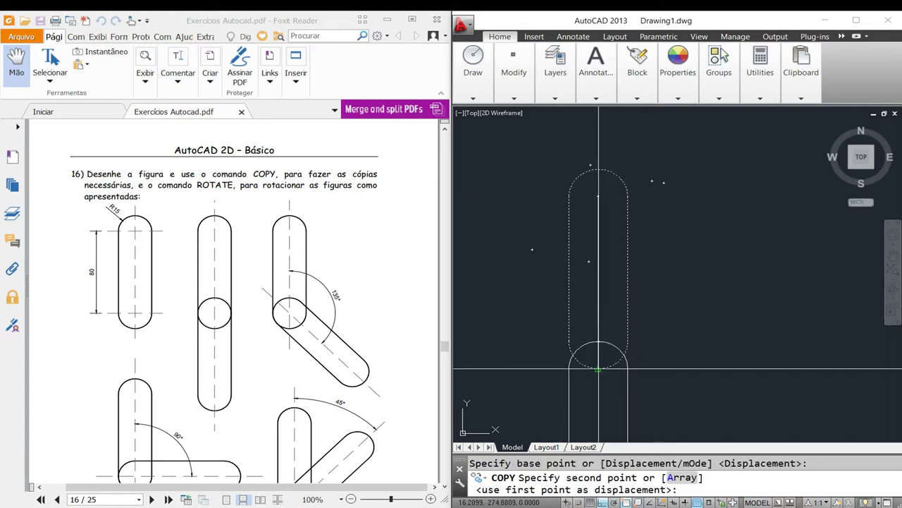
pyautogui.scroll(-3, 599, 342)
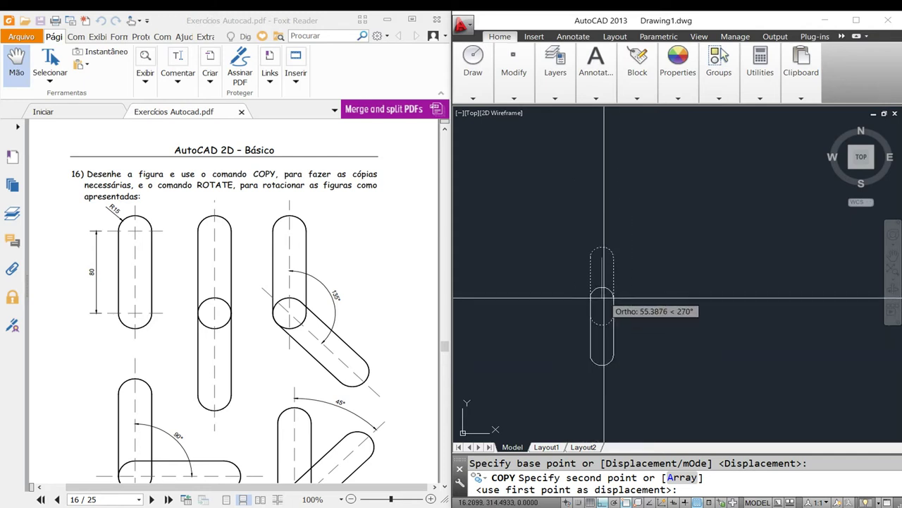
pyautogui.click(602, 314)
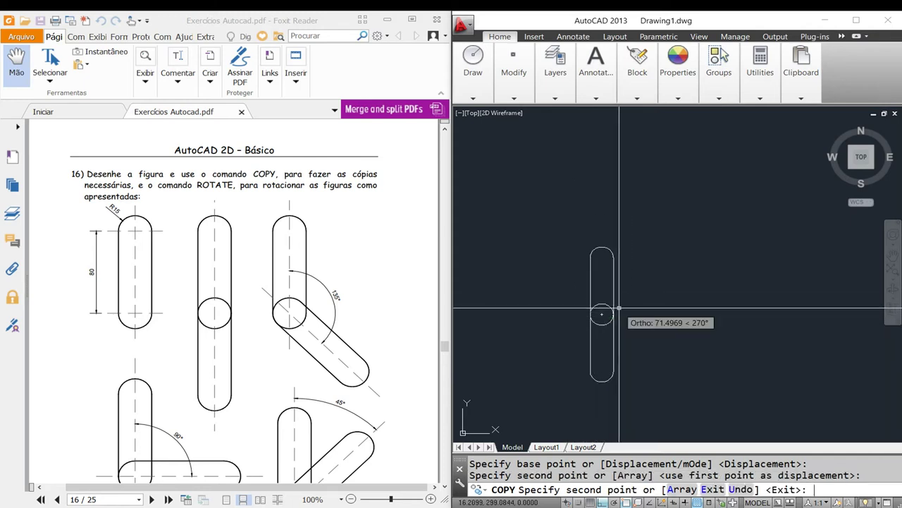
pyautogui.press('Escape')
pyautogui.scroll(3, 604, 317)
pyautogui.moveTo(605, 291); pyautogui.dragTo(617, 329, button='middle')
pyautogui.moveTo(571, 299); pyautogui.dragTo(600, 302, button='middle')
pyautogui.scroll(-2, 590, 282)
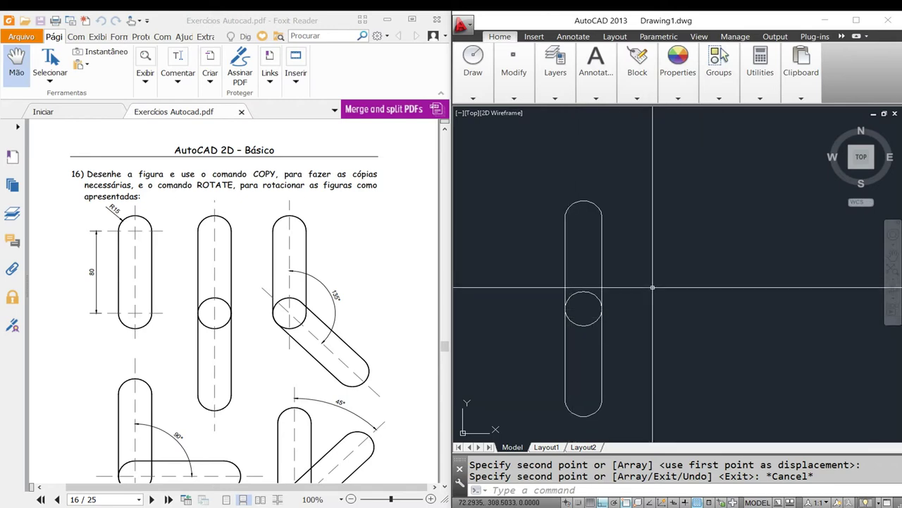
pyautogui.write('un')
pyautogui.press('Return')
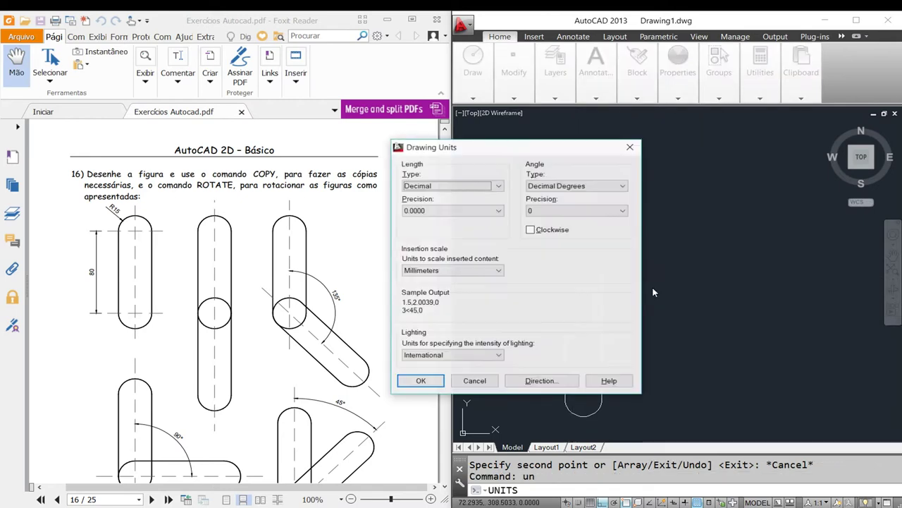
pyautogui.click(554, 383)
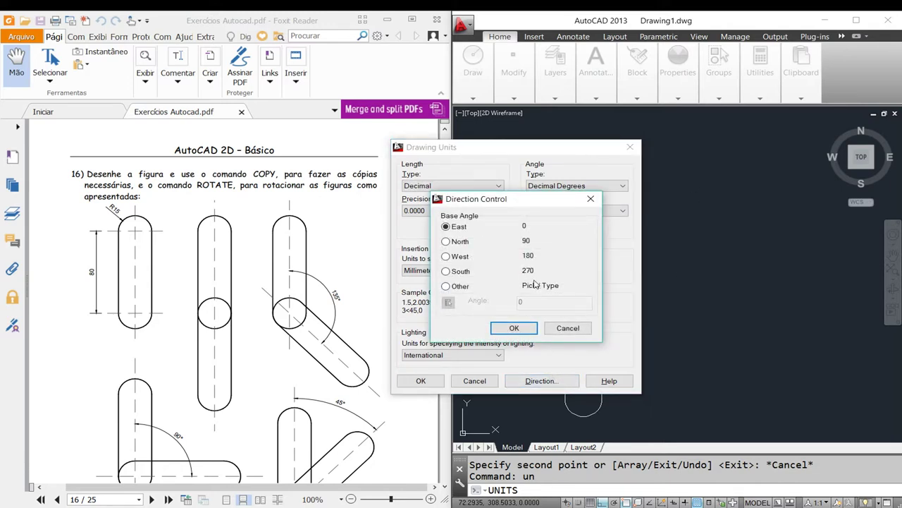
pyautogui.click(569, 330)
pyautogui.click(630, 146)
pyautogui.write('l')
pyautogui.press('Return')
pyautogui.click(806, 275)
pyautogui.press('F8')
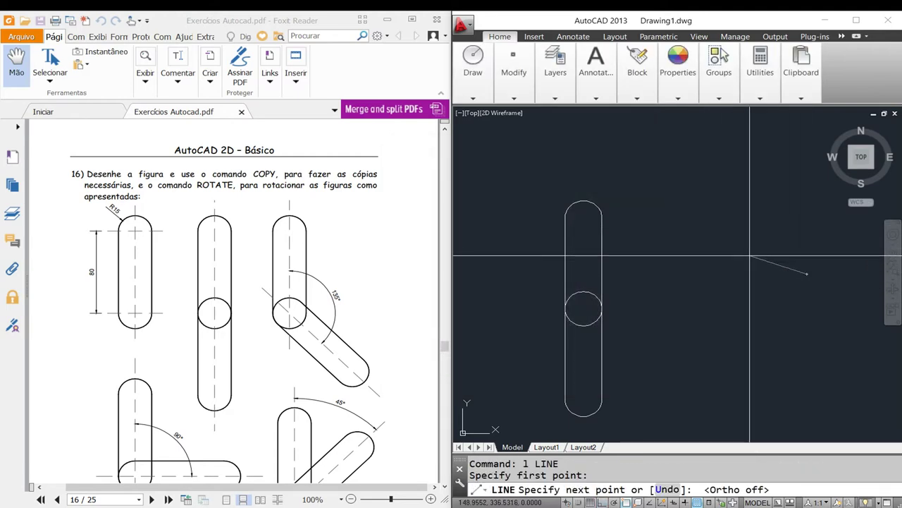
# Maximize AutoCAD, start a line right of the slots, cancel it, then restore the window.
pyautogui.click(860, 19)
pyautogui.press('Escape')
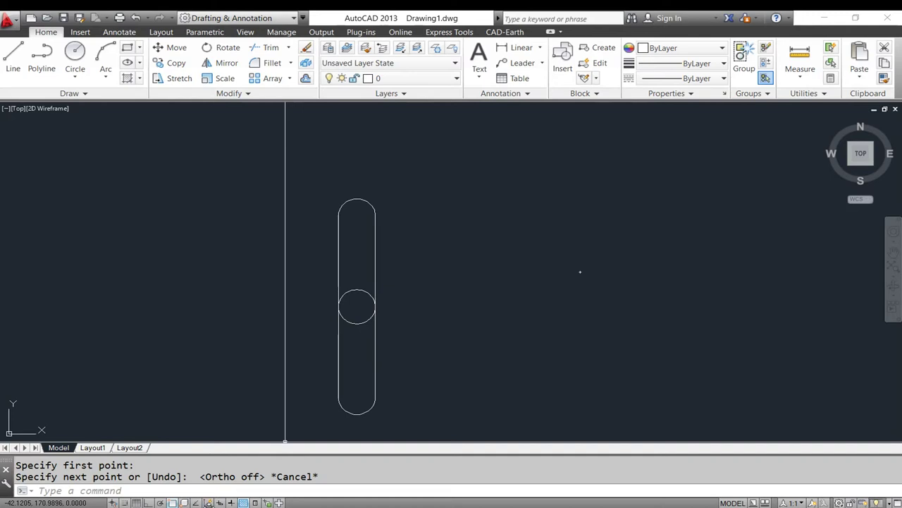
pyautogui.click(219, 502)
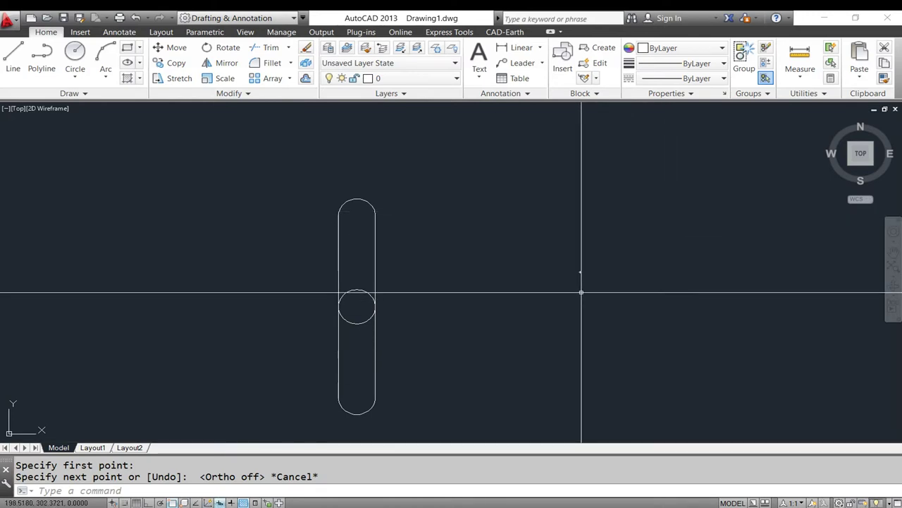
pyautogui.write('l')
pyautogui.press('Return')
pyautogui.click(574, 289)
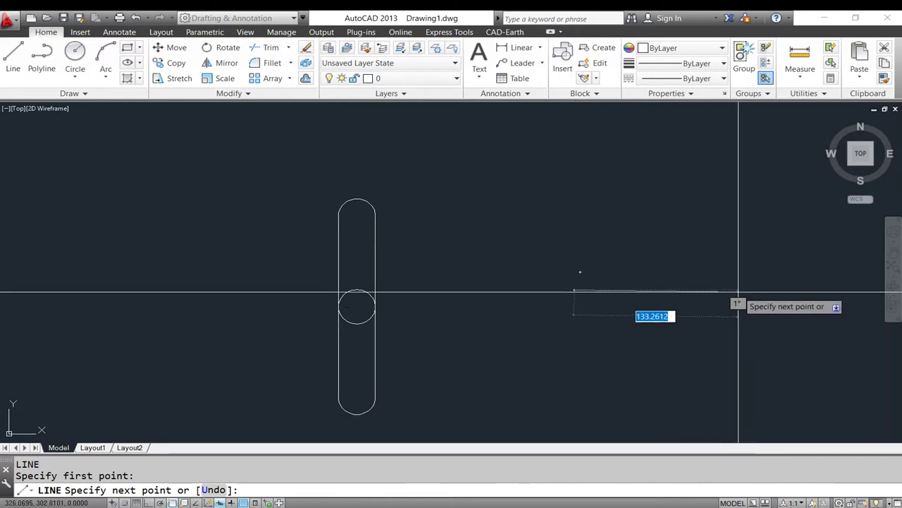
pyautogui.press('Escape')
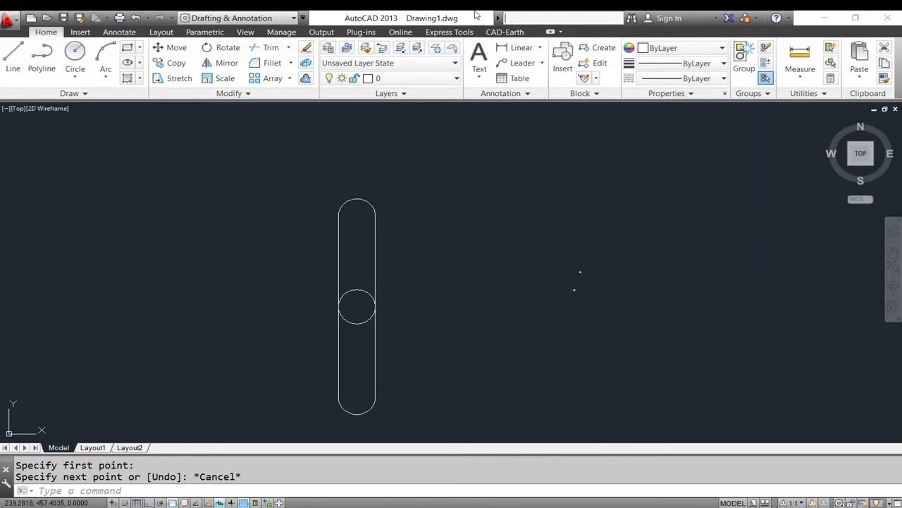
pyautogui.moveTo(653, 17)
pyautogui.mouseDown()
pyautogui.moveTo(610, 83)
pyautogui.moveTo(901, 85)
pyautogui.mouseUp()
# Erase the lower slot copy, leaving a single slot.
pyautogui.click(609, 350)
pyautogui.write('e')
pyautogui.press('Return')
pyautogui.click(614, 313)
pyautogui.press('Escape')
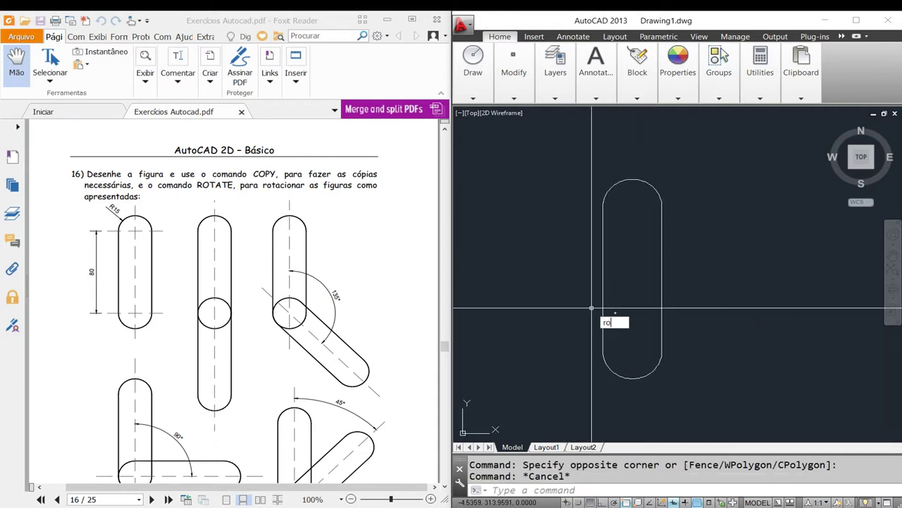
# Rotate the slot with the Copy option, pivoting about its lower arc centre.
pyautogui.press('Return')
pyautogui.click(604, 312)
pyautogui.click(568, 309)
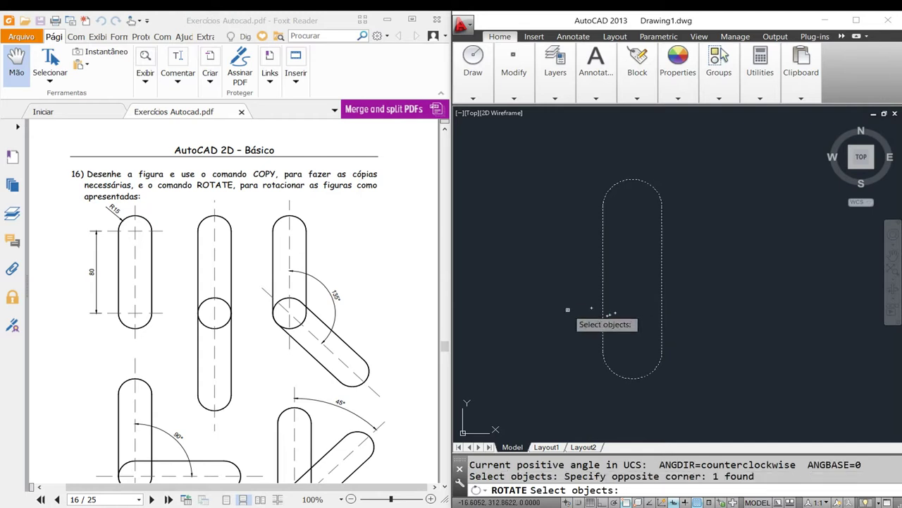
pyautogui.press('Return')
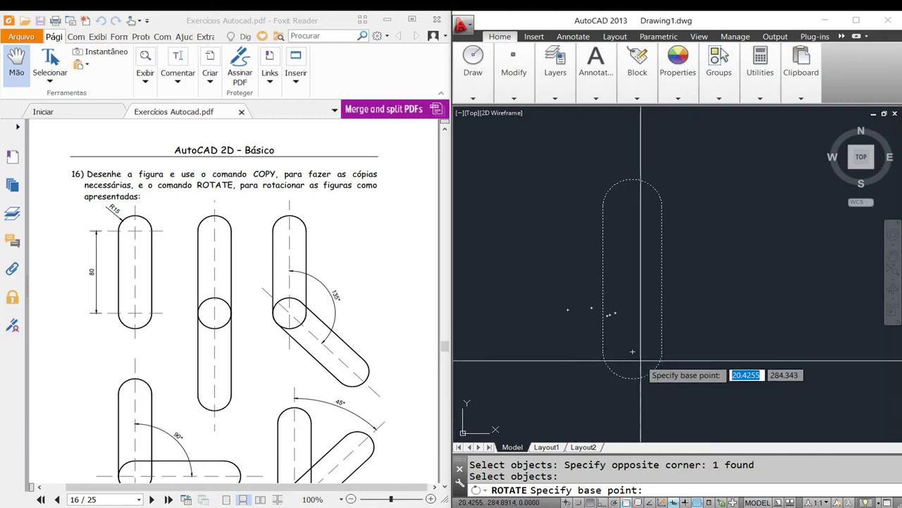
pyautogui.click(633, 352)
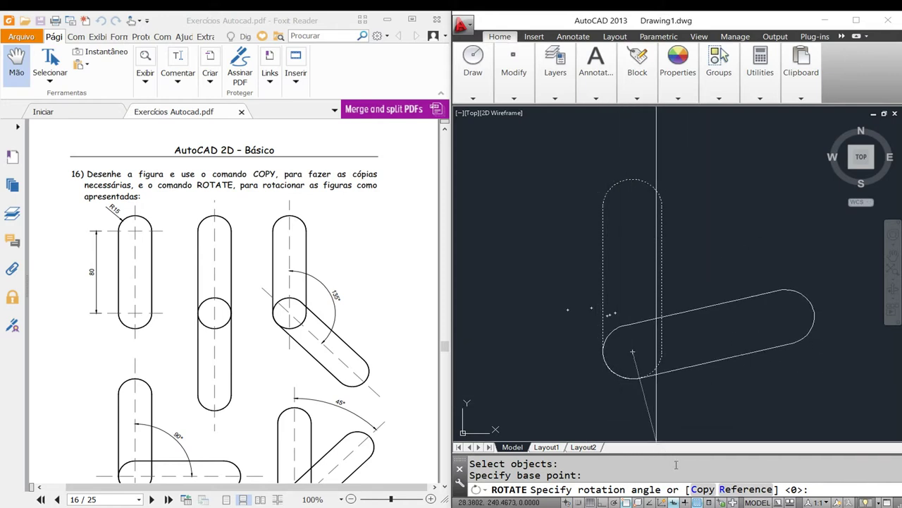
pyautogui.click(702, 488)
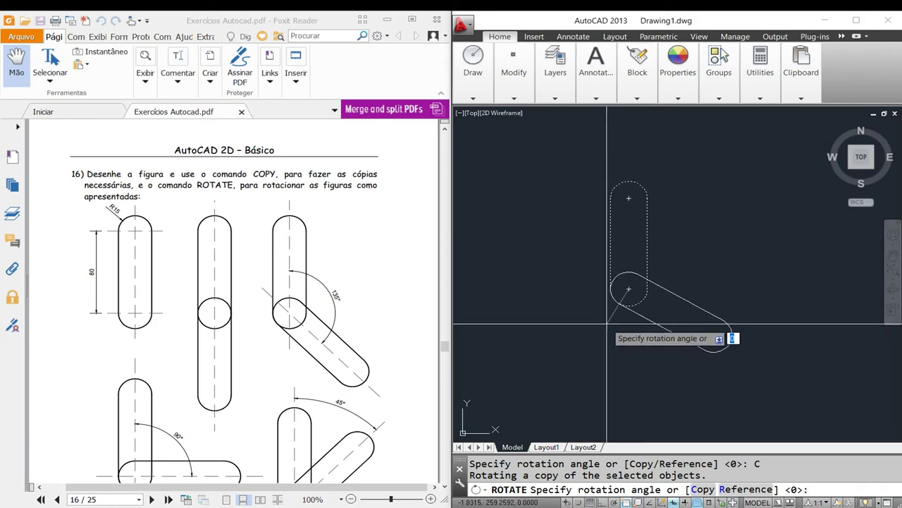
pyautogui.press('super')
# Check the angle in the Windows Calculator, then commit the slot copy's rotation at 225°.
pyautogui.write('access')
pyautogui.press('BackSpace')
pyautogui.press('BackSpace')
pyautogui.press('BackSpace')
pyautogui.write('calc')
pyautogui.click(138, 192)
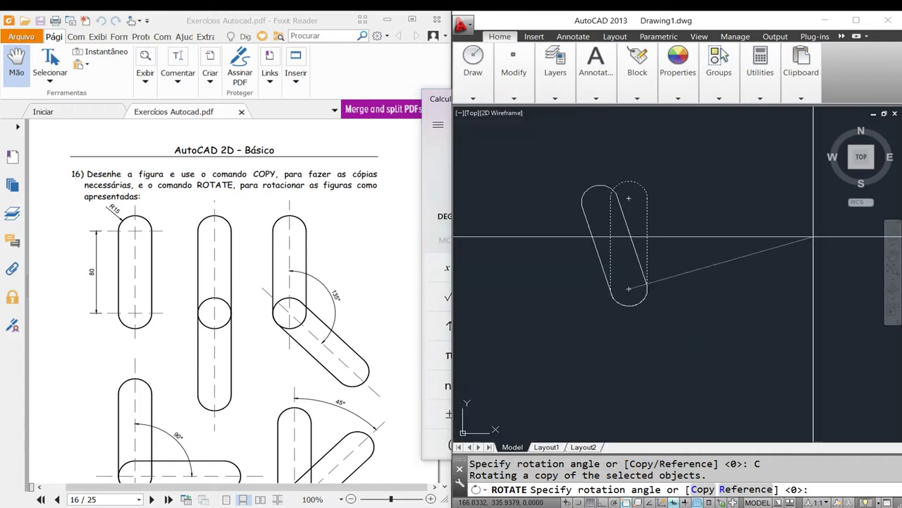
pyautogui.hotkey('alt', 'Tab')
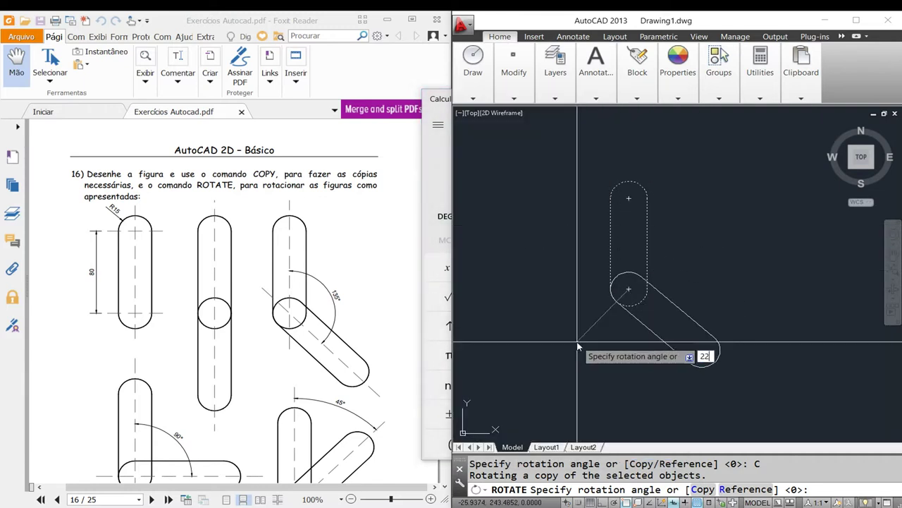
pyautogui.write('5')
pyautogui.press('Return')
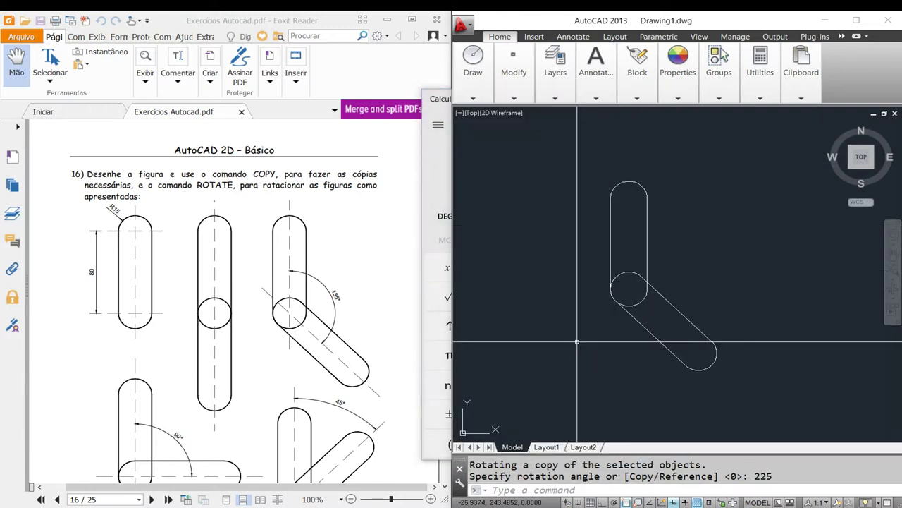
# Maximize AutoCAD and collapse the ribbon to enlarge the drawing area.
pyautogui.scroll(2, 600, 288)
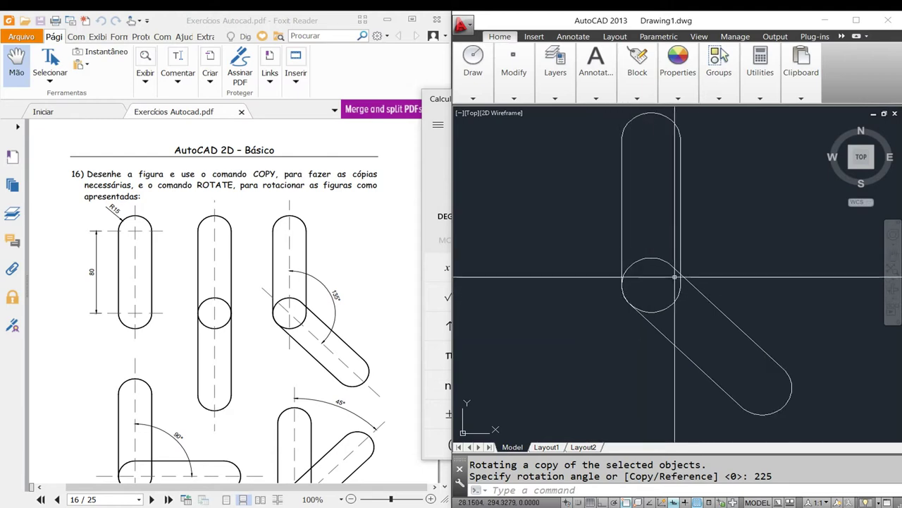
pyautogui.click(857, 21)
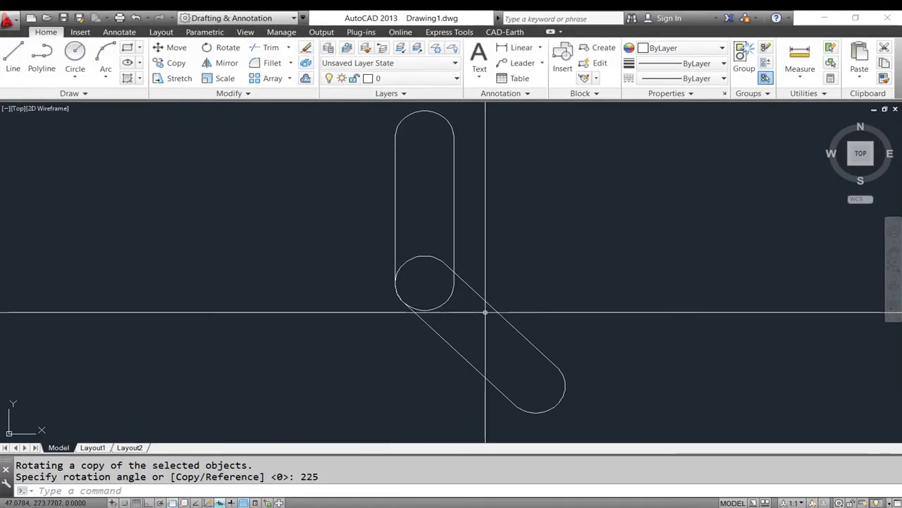
pyautogui.moveTo(486, 312); pyautogui.dragTo(461, 296)
pyautogui.press('Escape')
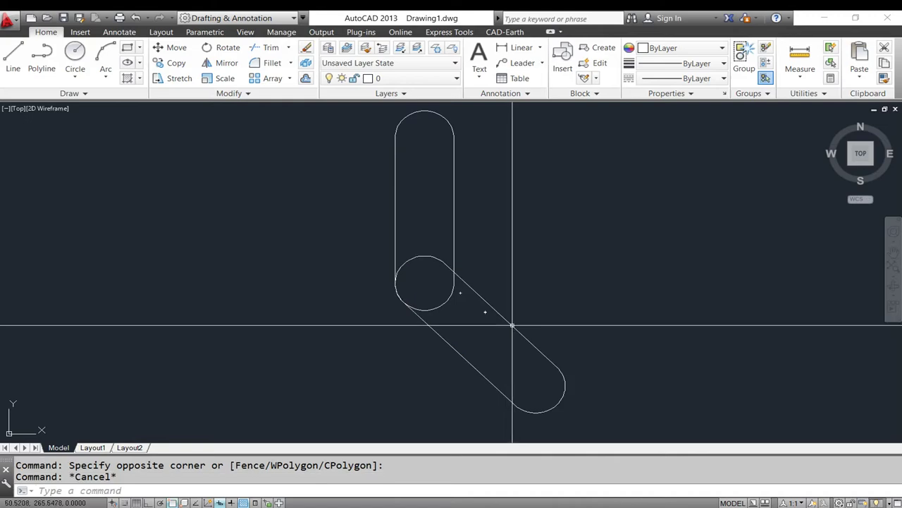
pyautogui.click(550, 32)
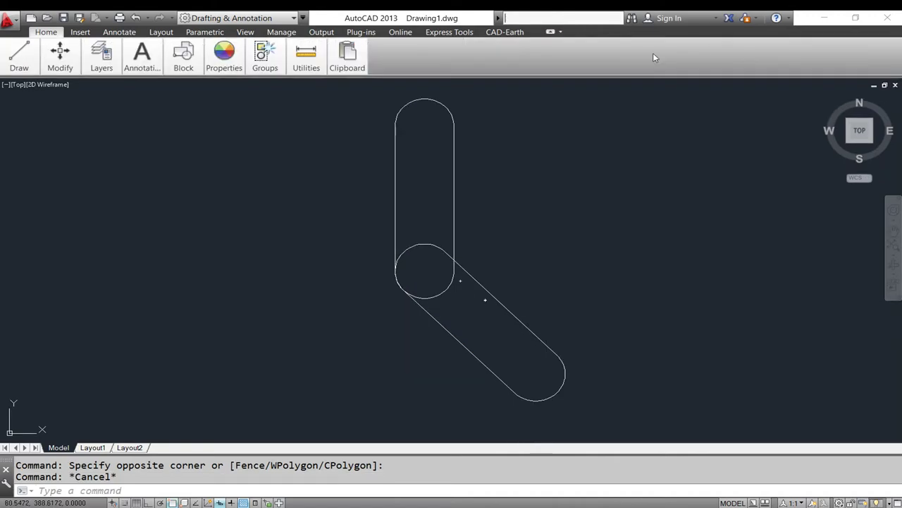
pyautogui.press('Escape')
# Arrange AutoCAD beside the PDF reader, maximize it again, and turn Polar Tracking on.
pyautogui.press('super+Right')
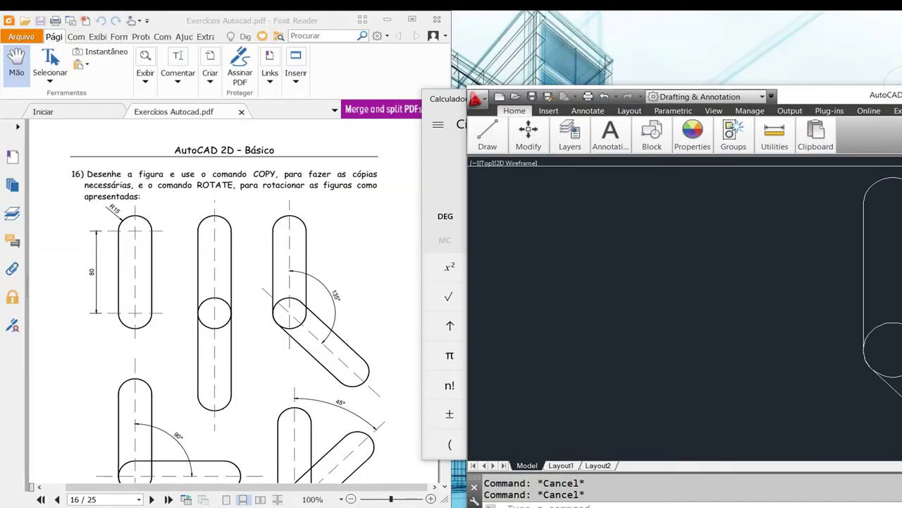
pyautogui.press('Return')
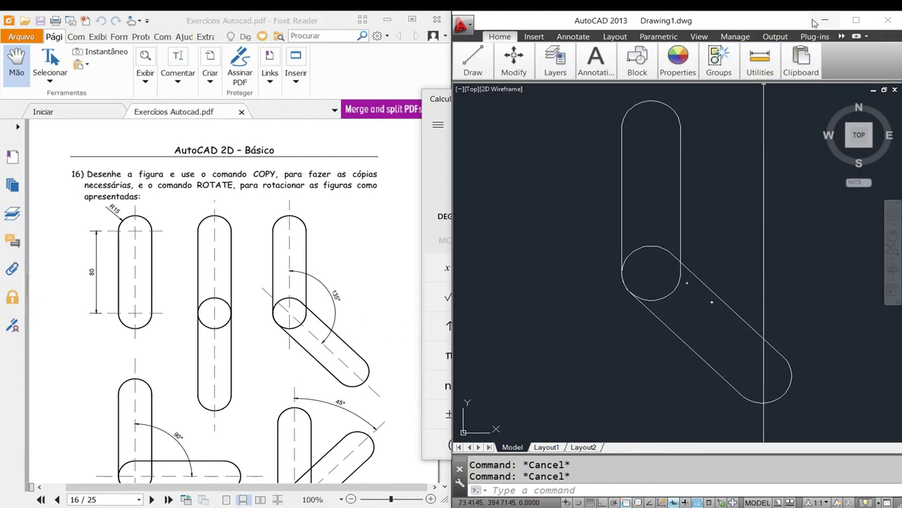
pyautogui.click(854, 19)
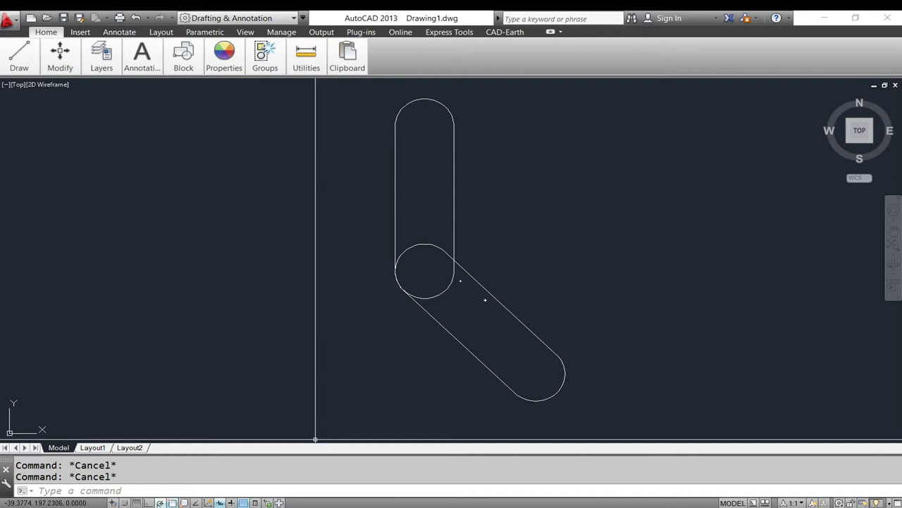
pyautogui.click(160, 502)
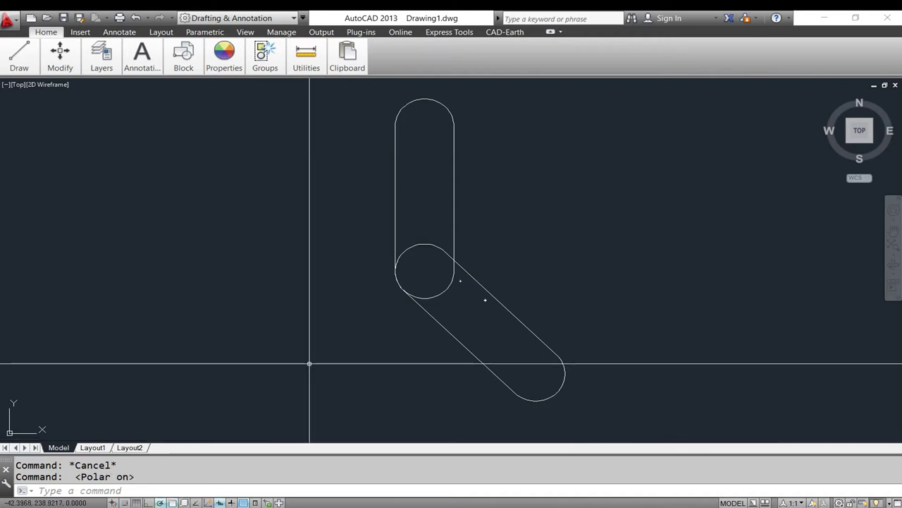
pyautogui.write('os')
# Set polar tracking to a 45° increment angle with an additional 15° angle.
pyautogui.press('Return')
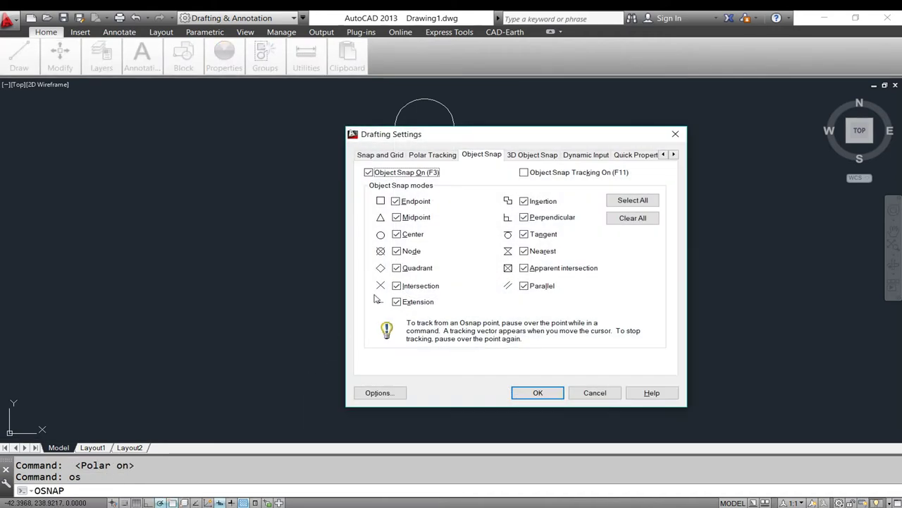
pyautogui.click(430, 156)
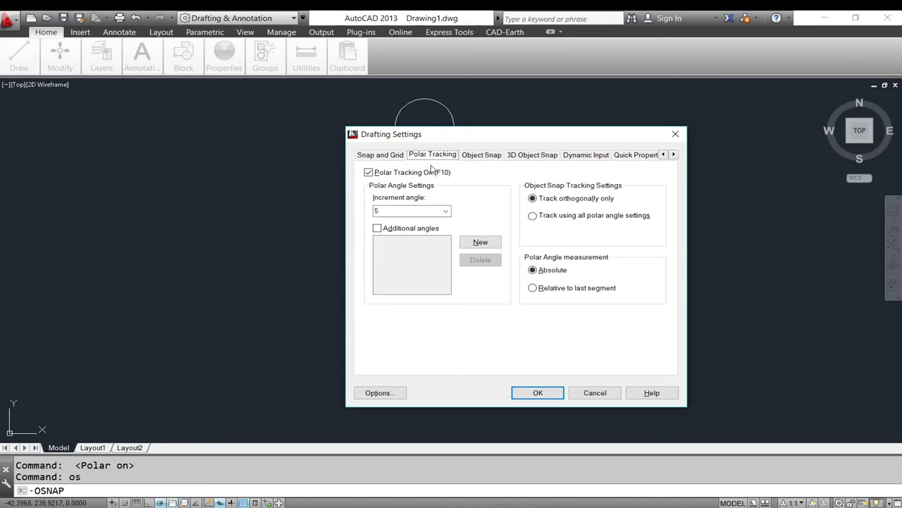
pyautogui.click(446, 211)
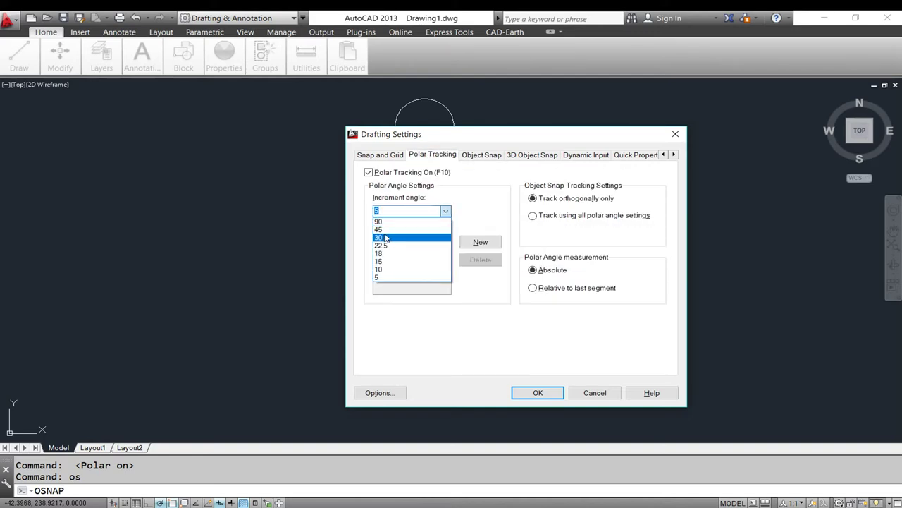
pyautogui.click(389, 261)
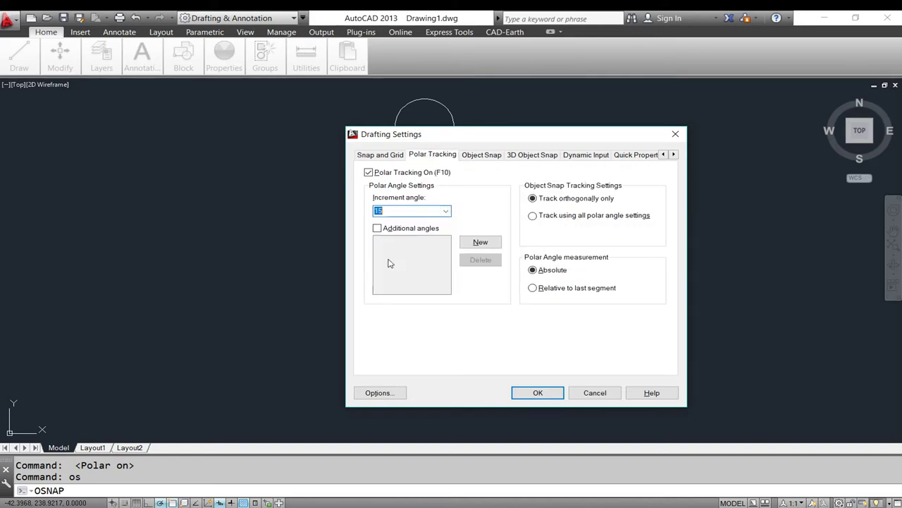
pyautogui.click(474, 243)
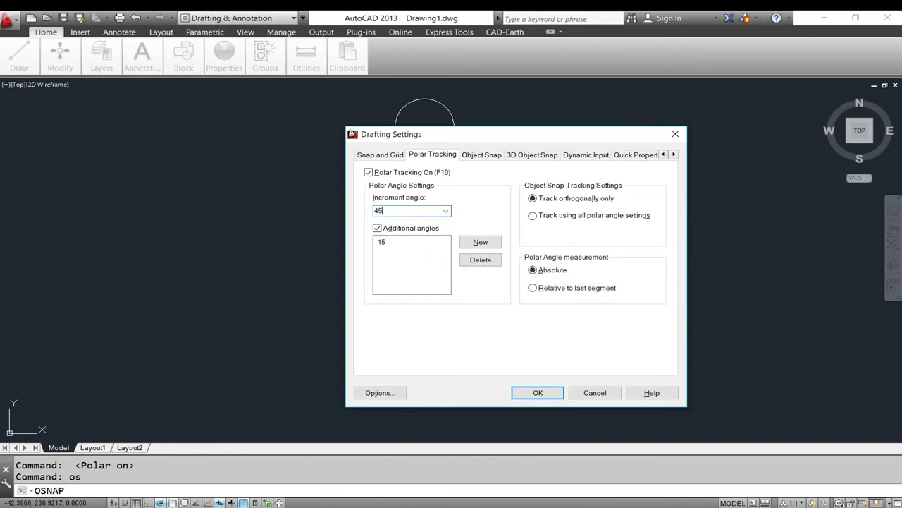
pyautogui.click(553, 392)
# Erase the diagonal slot copy.
pyautogui.click(454, 293)
pyautogui.click(461, 263)
pyautogui.write('e')
pyautogui.press('Return')
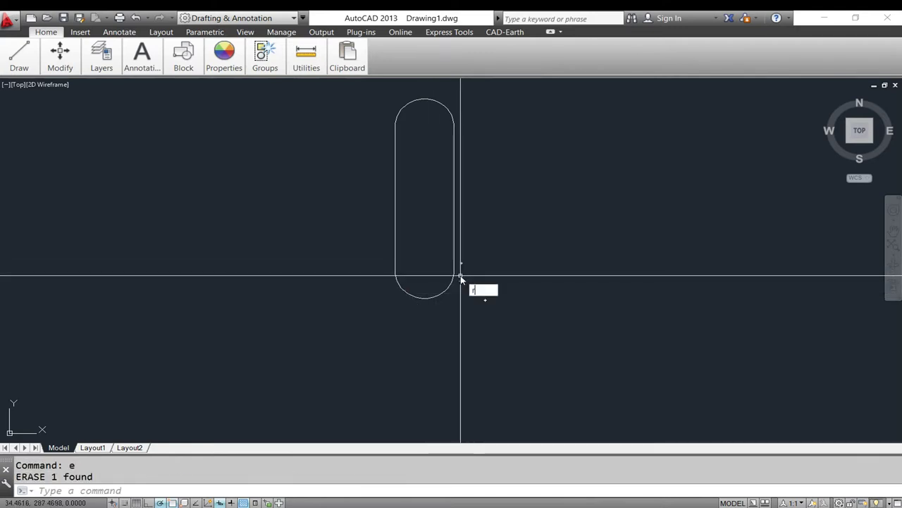
pyautogui.press('Return')
pyautogui.click(461, 262)
pyautogui.click(425, 262)
pyautogui.press('Return')
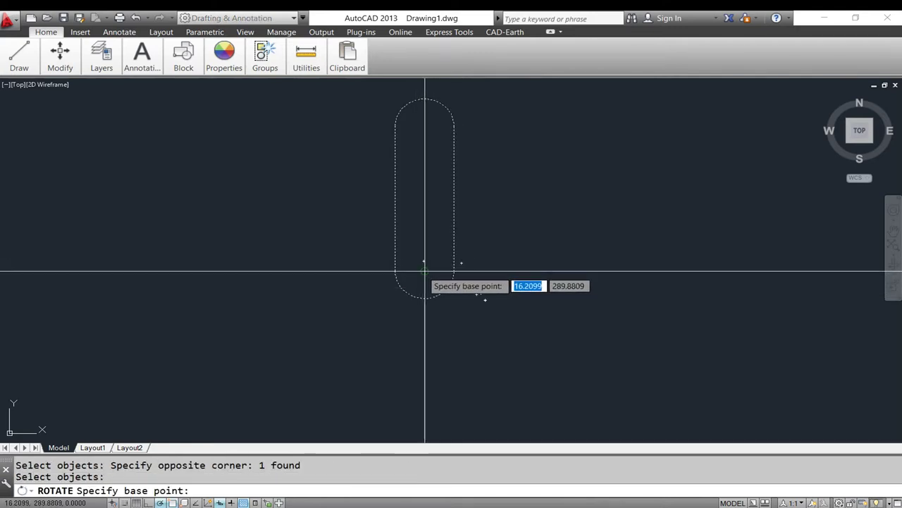
pyautogui.click(424, 270)
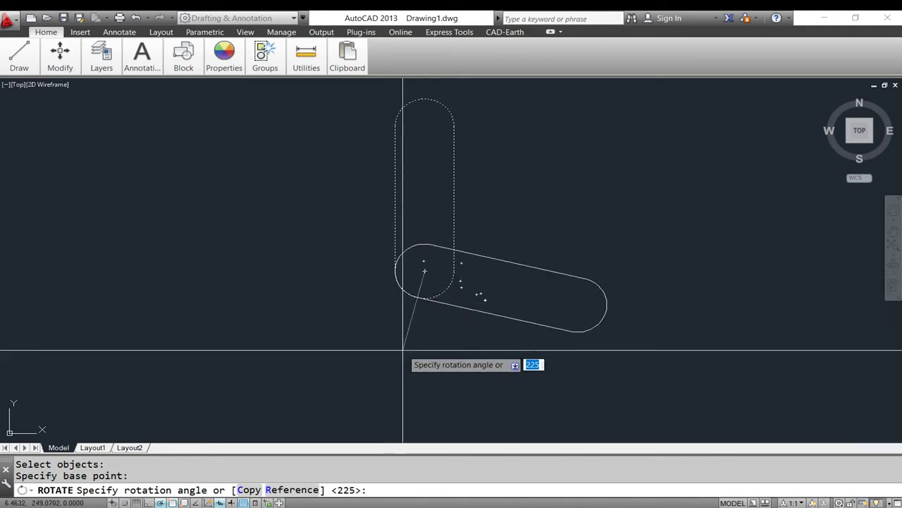
pyautogui.click(249, 491)
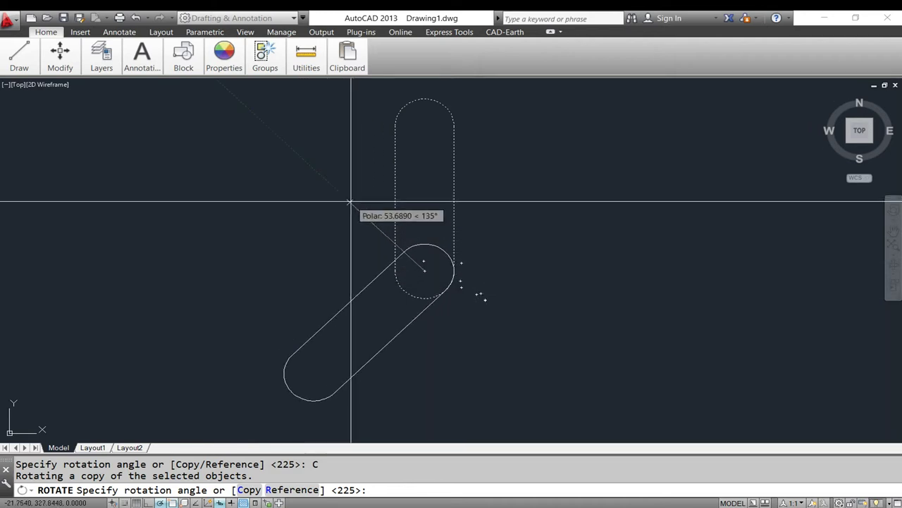
pyautogui.press('Escape')
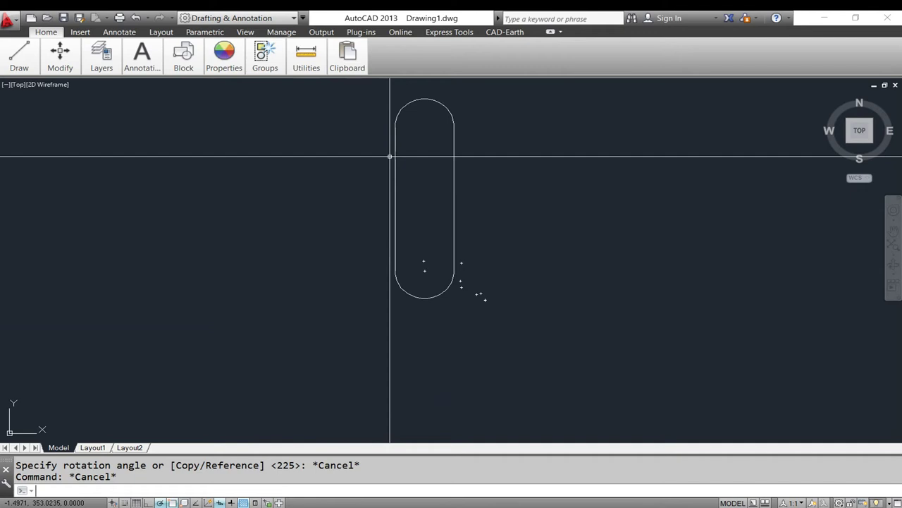
# Remove the additional 15° angle from the polar tracking settings.
pyautogui.write('os')
pyautogui.press('Return')
pyautogui.click(420, 158)
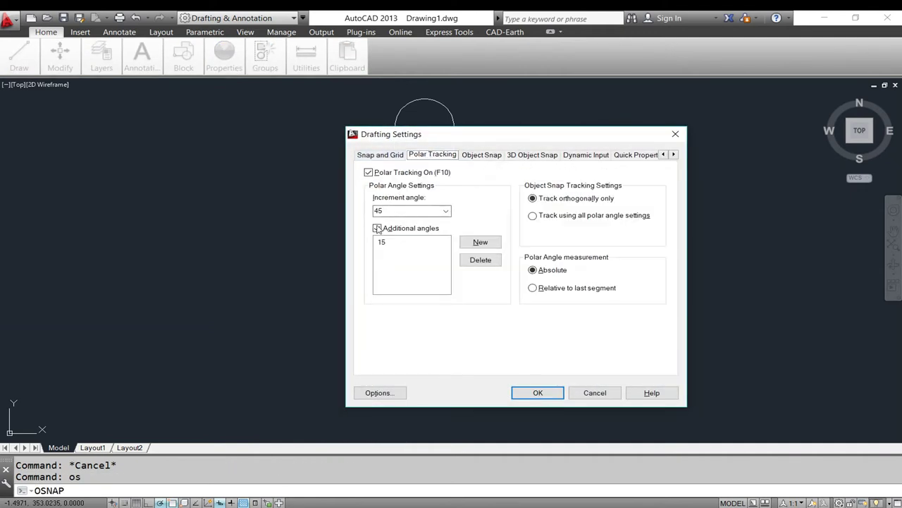
pyautogui.click(472, 260)
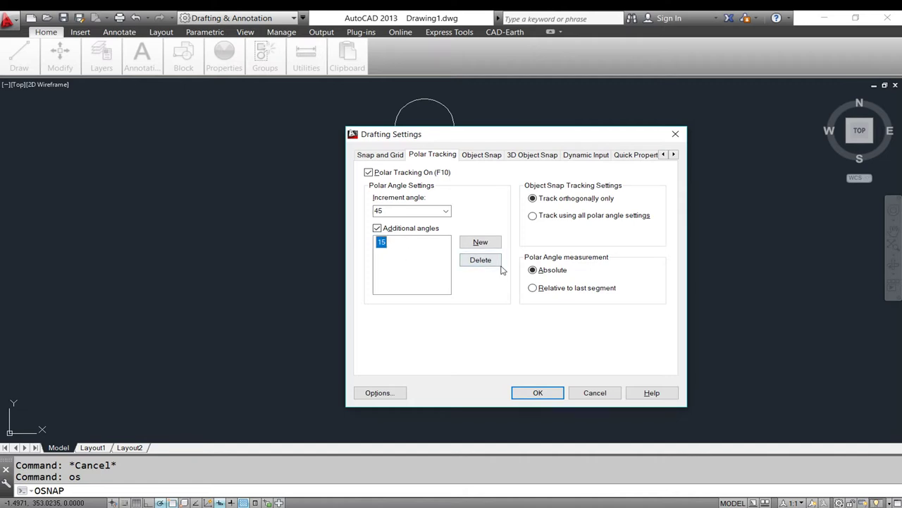
pyautogui.click(490, 262)
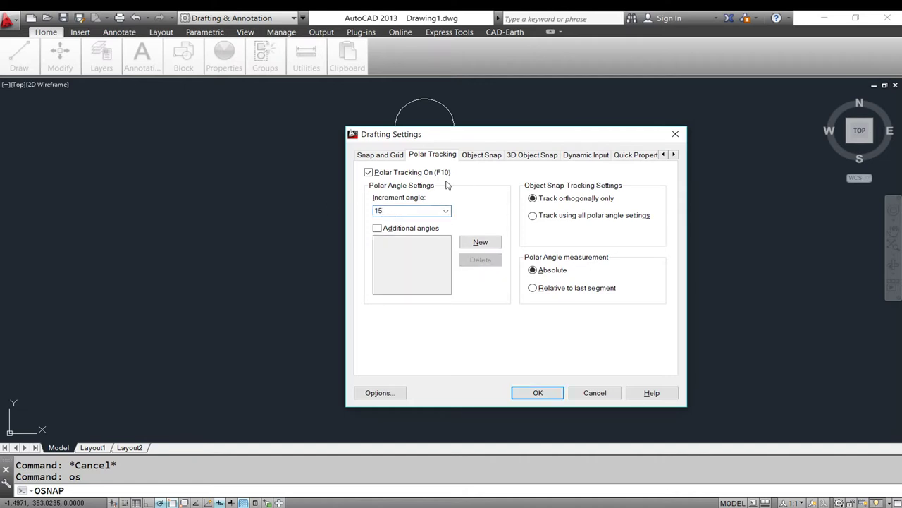
pyautogui.click(597, 397)
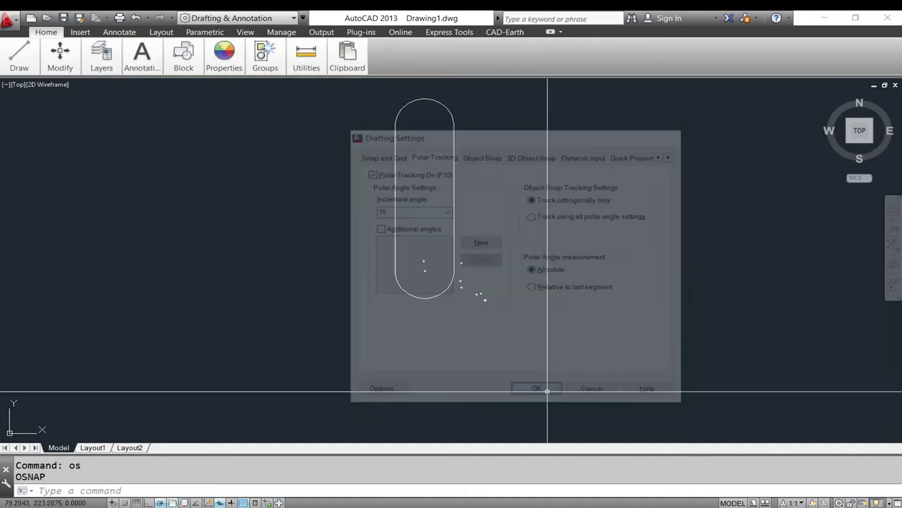
# Rotate the vertical slot 225° about its lower arc centre, then undo that rotation.
pyautogui.click(406, 273)
pyautogui.write('o')
pyautogui.press('Return')
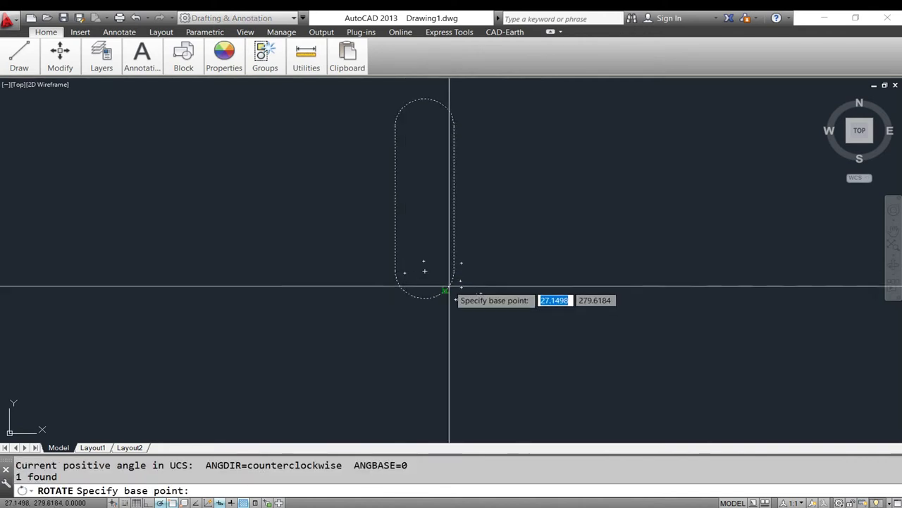
pyautogui.click(425, 270)
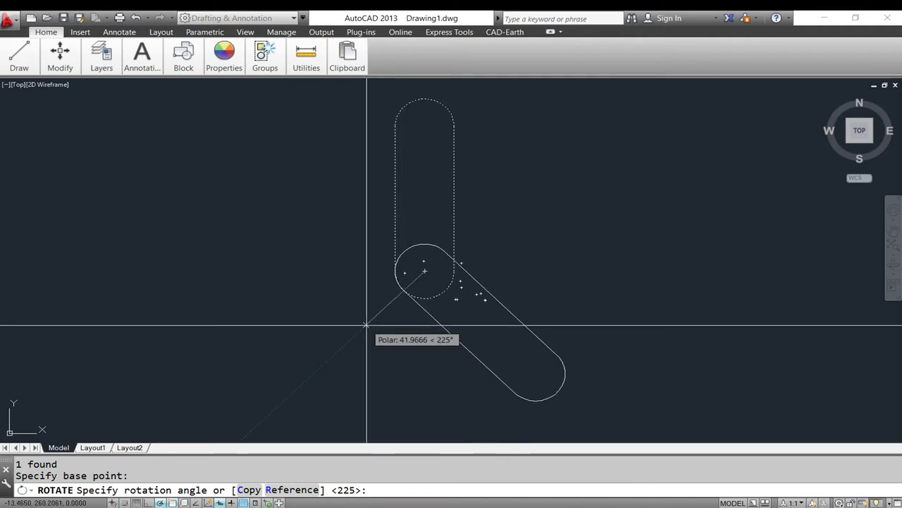
pyautogui.click(366, 325)
pyautogui.press('Return')
pyautogui.write('u')
pyautogui.press('Return')
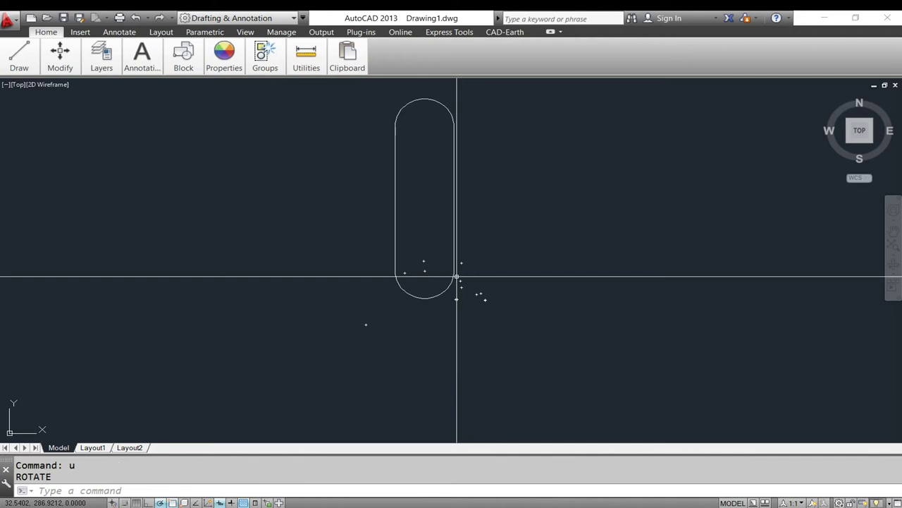
pyautogui.write('ro')
# Rotate a copy of the vertical slot 225° about its lower arc centre, keeping the original.
pyautogui.press('Return')
pyautogui.moveTo(457, 277); pyautogui.dragTo(416, 270)
pyautogui.press('Return')
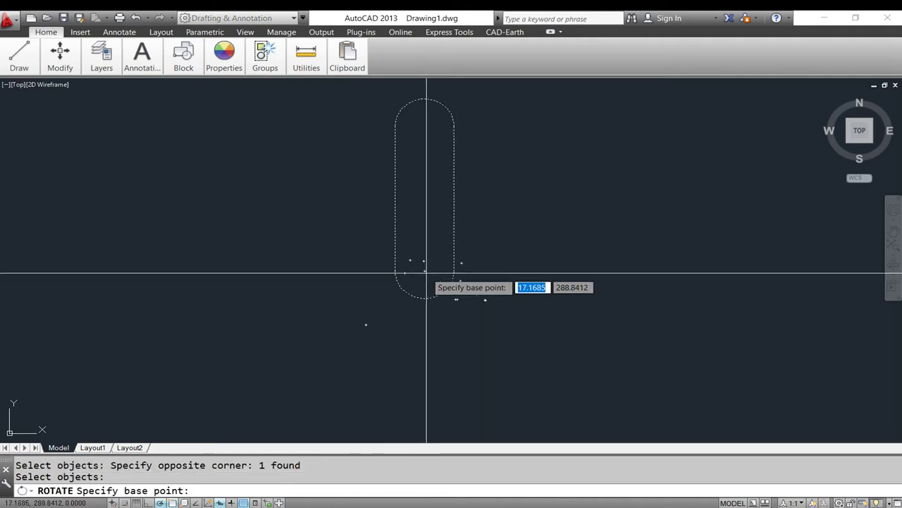
pyautogui.click(424, 270)
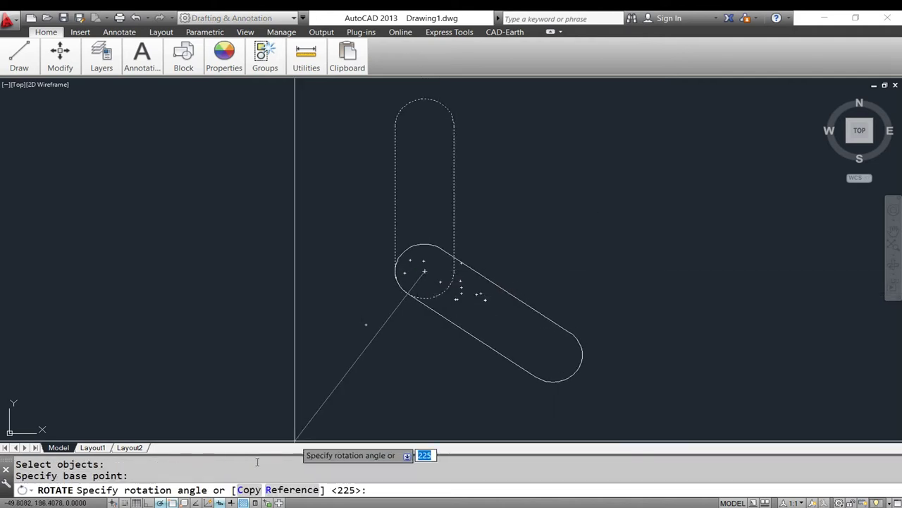
pyautogui.click(248, 490)
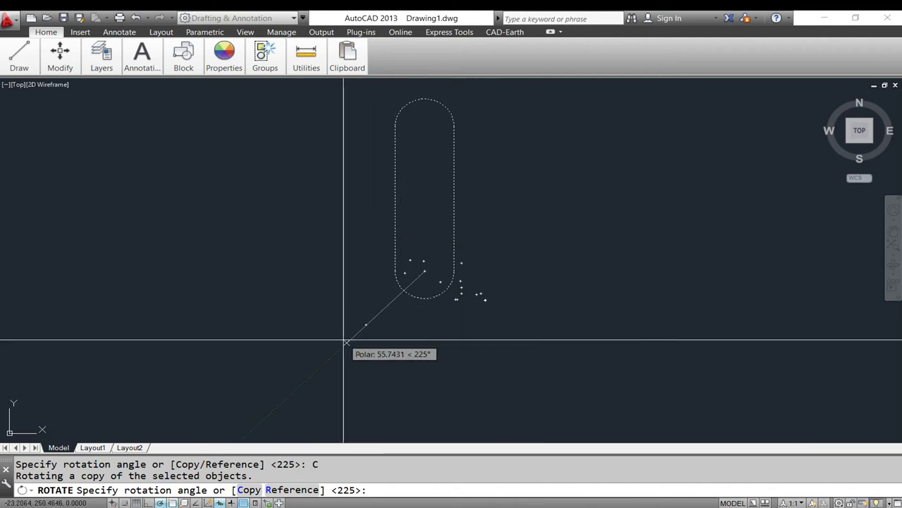
pyautogui.click(343, 337)
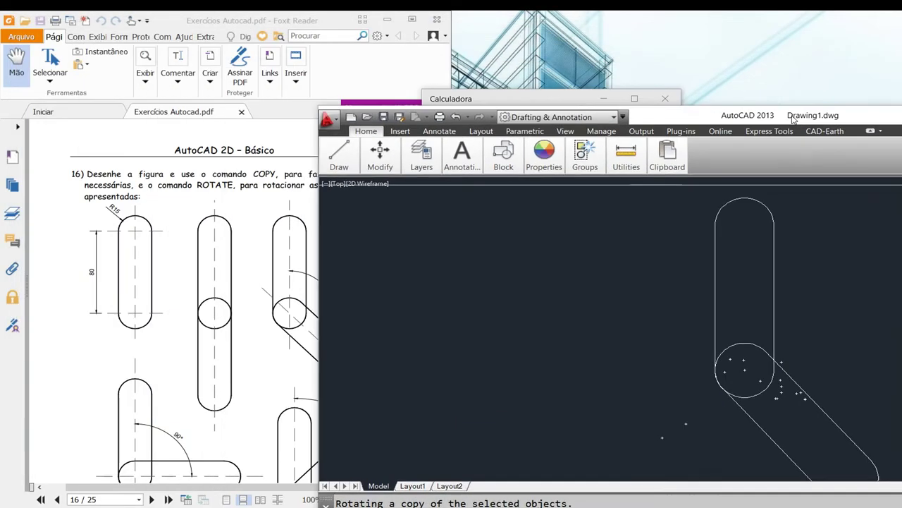
pyautogui.moveTo(469, 21); pyautogui.dragTo(901, 141)
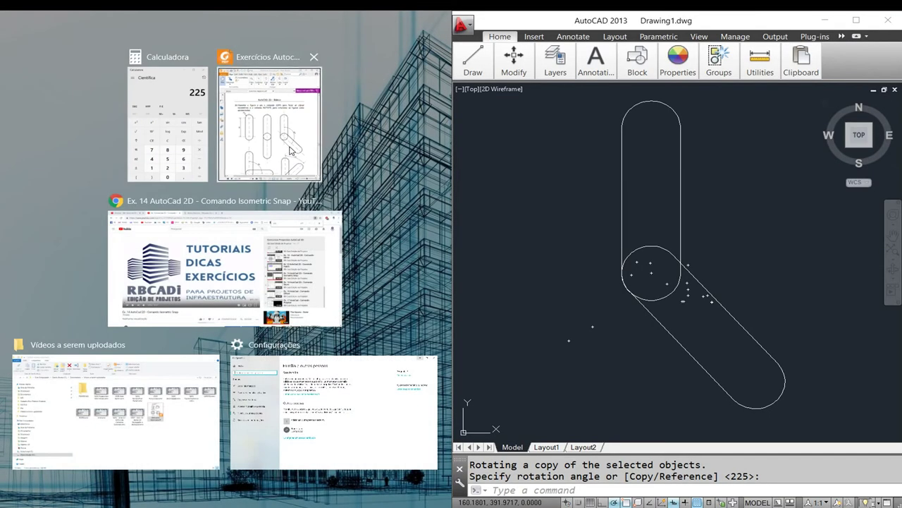
# Show the exercise PDF on the left half and make a cancelled first attempt to copy the slot.
pyautogui.click(291, 150)
pyautogui.scroll(-2, 226, 304)
pyautogui.moveTo(655, 201); pyautogui.dragTo(600, 195, button='middle')
pyautogui.click(599, 208)
pyautogui.write('o')
pyautogui.press('Return')
pyautogui.scroll(-2, 600, 212)
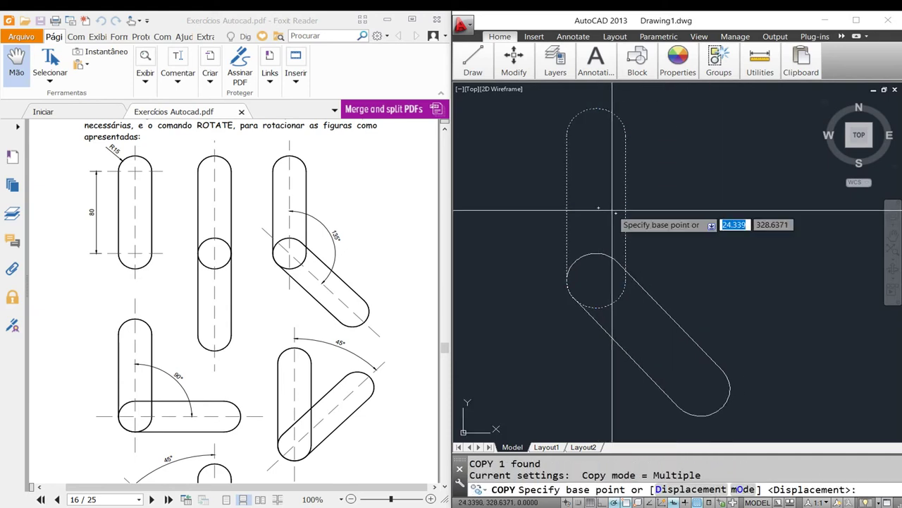
pyautogui.click(607, 204)
pyautogui.scroll(-2, 638, 229)
pyautogui.press('Escape')
# Copy the vertical slot 100 units to the right.
pyautogui.write('co')
pyautogui.press('Return')
pyautogui.moveTo(548, 226); pyautogui.dragTo(487, 223)
pyautogui.press('Return')
pyautogui.click(488, 223)
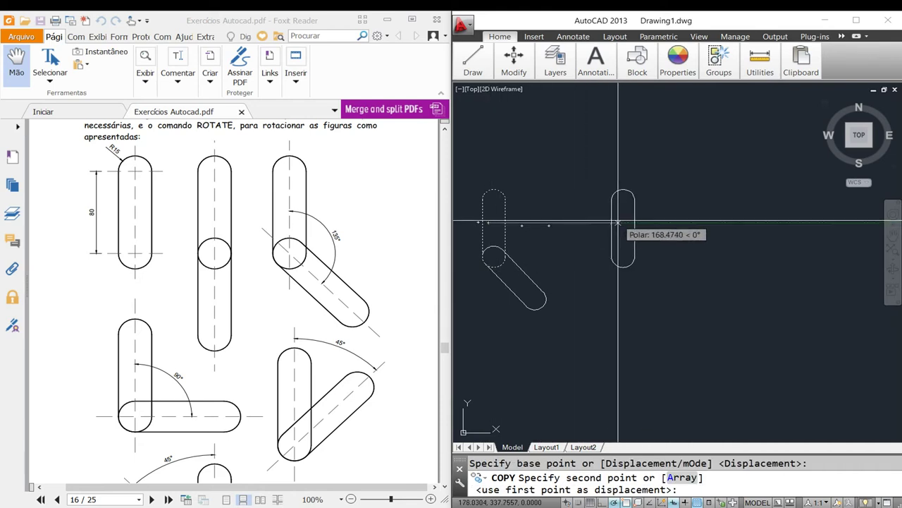
pyautogui.write('100')
pyautogui.press('Return')
pyautogui.scroll(2, 618, 222)
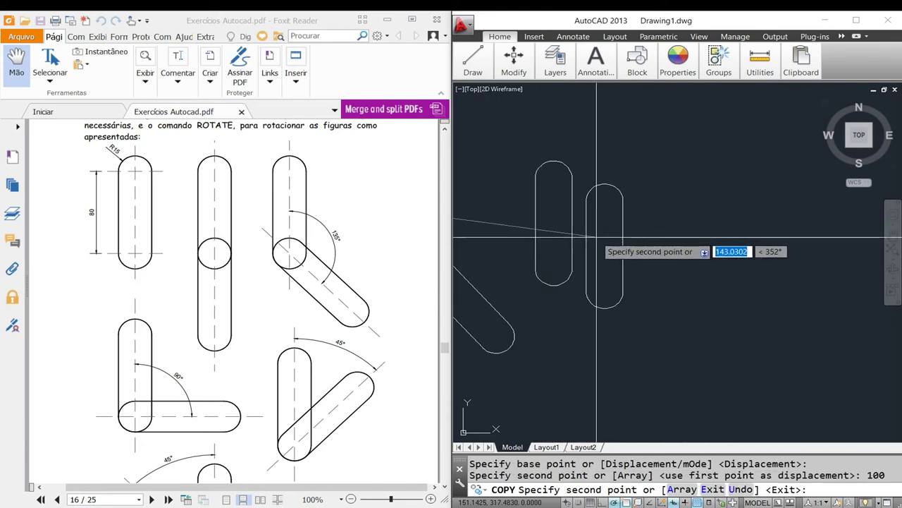
pyautogui.press('Escape')
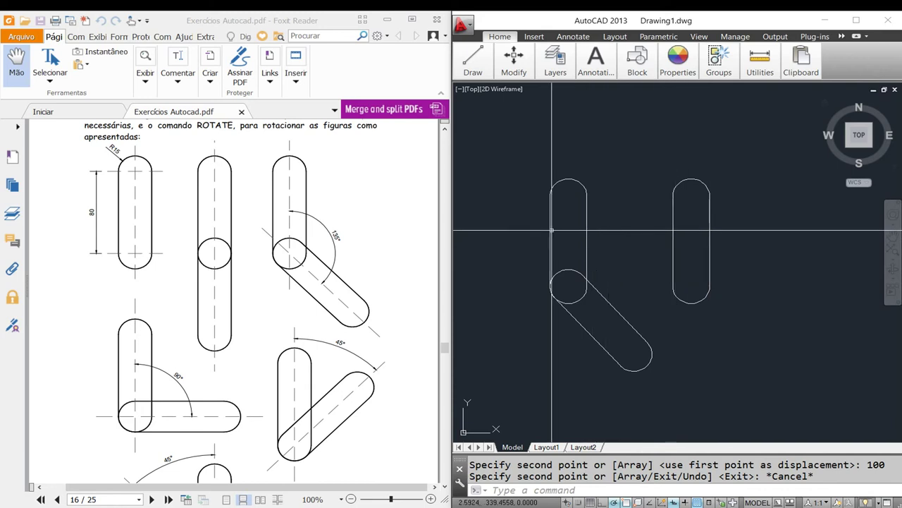
# Verify with DIST that the copied slot sits 100 units from the left slot.
pyautogui.moveTo(574, 237); pyautogui.dragTo(525, 227, button='middle')
pyautogui.write('di')
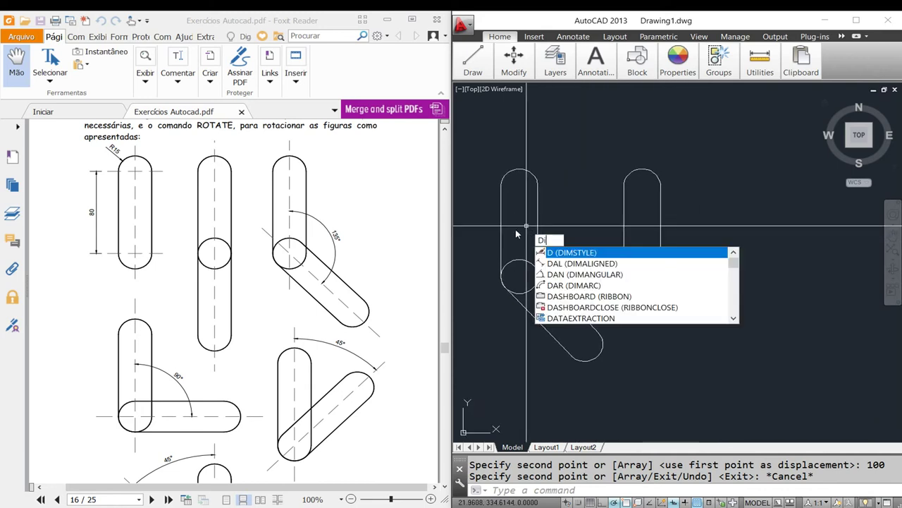
pyautogui.press('Return')
pyautogui.click(500, 231)
pyautogui.click(624, 231)
pyautogui.press('Escape')
# Copy the left slot 100 units along the row.
pyautogui.moveTo(600, 251); pyautogui.dragTo(654, 244, button='middle')
pyautogui.click(627, 213)
pyautogui.click(560, 186)
pyautogui.write('c')
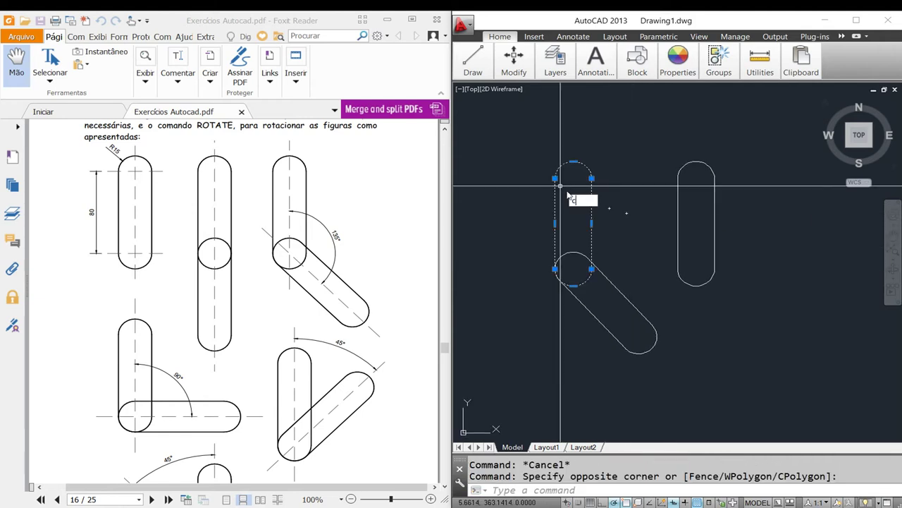
pyautogui.press('Return')
pyautogui.click(580, 196)
pyautogui.moveTo(480, 198)
pyautogui.mouseDown(button='middle')
pyautogui.moveTo(594, 194)
pyautogui.moveTo(634, 236)
pyautogui.moveTo(722, 232)
pyautogui.mouseUp(button='middle')
pyautogui.write('0')
pyautogui.press('Return')
pyautogui.press('Escape')
# Copy the leftmost slot straight down from its top arc centre so the two overlap.
pyautogui.click(569, 239)
pyautogui.click(483, 211)
pyautogui.write('c')
pyautogui.press('Return')
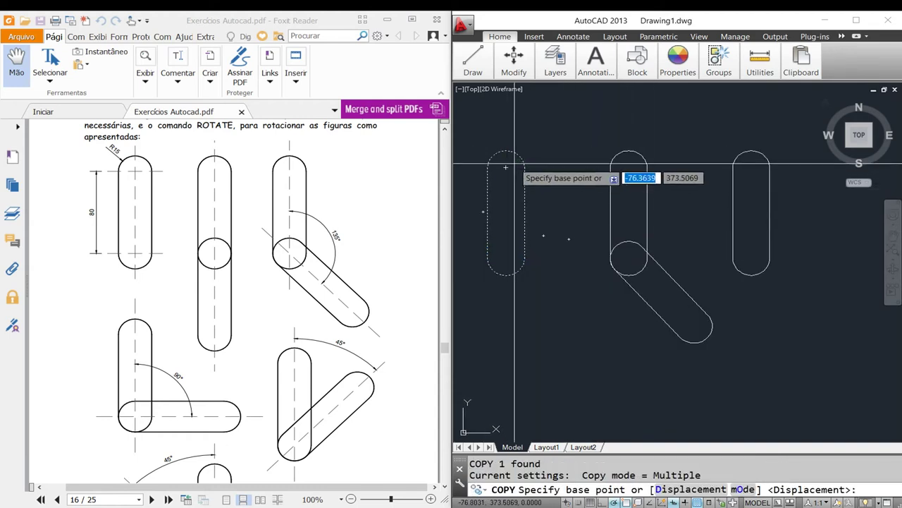
pyautogui.click(506, 167)
pyautogui.click(506, 257)
pyautogui.press('Escape')
pyautogui.scroll(-2, 580, 232)
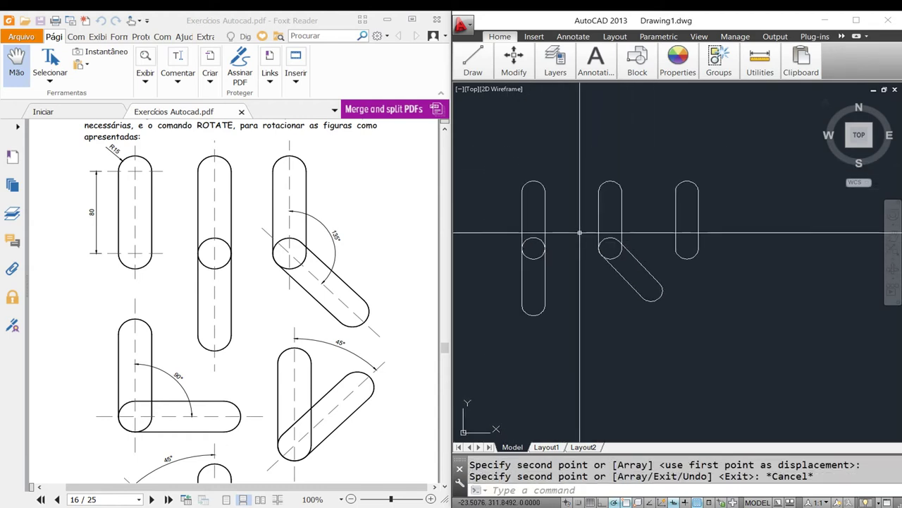
pyautogui.click(583, 222)
pyautogui.press('Escape')
# Copy the lone right slot 200 units.
pyautogui.moveTo(765, 279); pyautogui.dragTo(713, 217)
pyautogui.write('co')
pyautogui.press('Return')
pyautogui.click(724, 215)
pyautogui.write('200')
pyautogui.press('Return')
pyautogui.press('Escape')
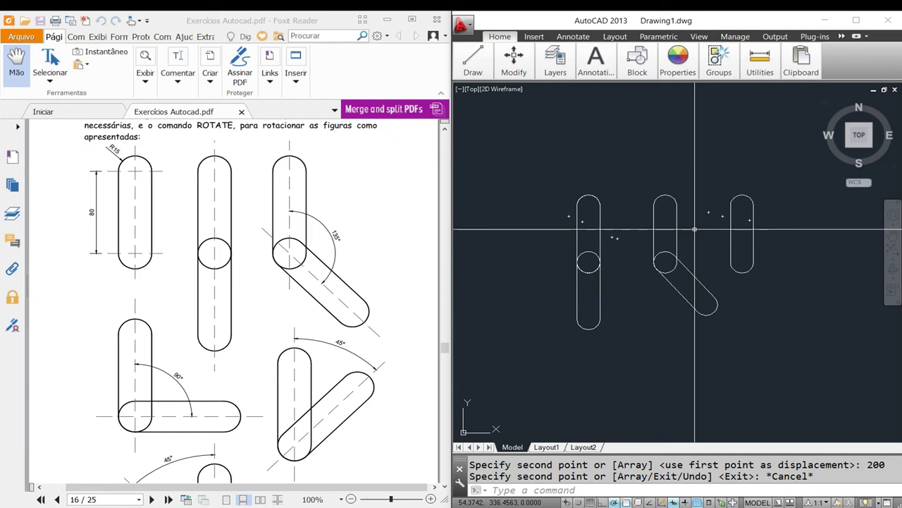
# Move the right slot 200 units left, zoom to the whole drawing, then undo the move.
pyautogui.write('m')
pyautogui.press('Return')
pyautogui.moveTo(740, 246); pyautogui.dragTo(704, 220)
pyautogui.press('Return')
pyautogui.click(770, 232)
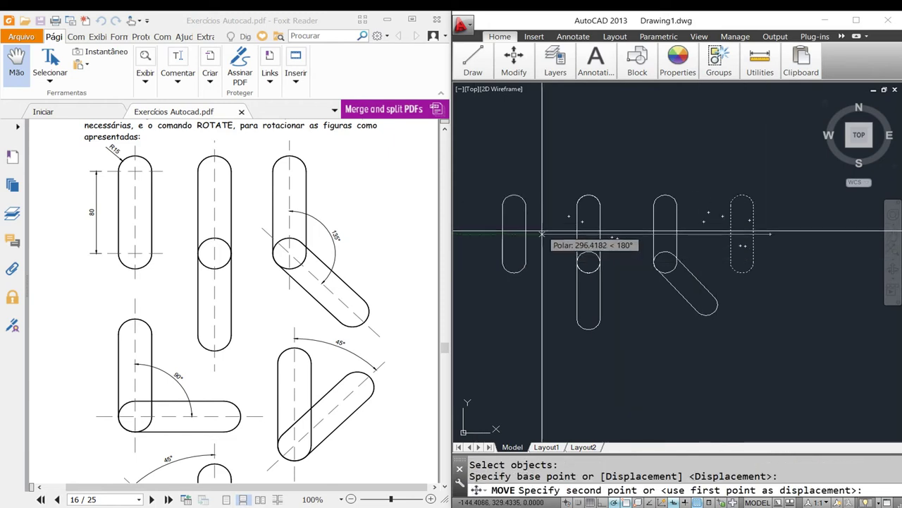
pyautogui.write('200')
pyautogui.press('Return')
pyautogui.scroll(-3, 623, 245)
pyautogui.middleClick(655, 242)
pyautogui.scroll(-3, 654, 242)
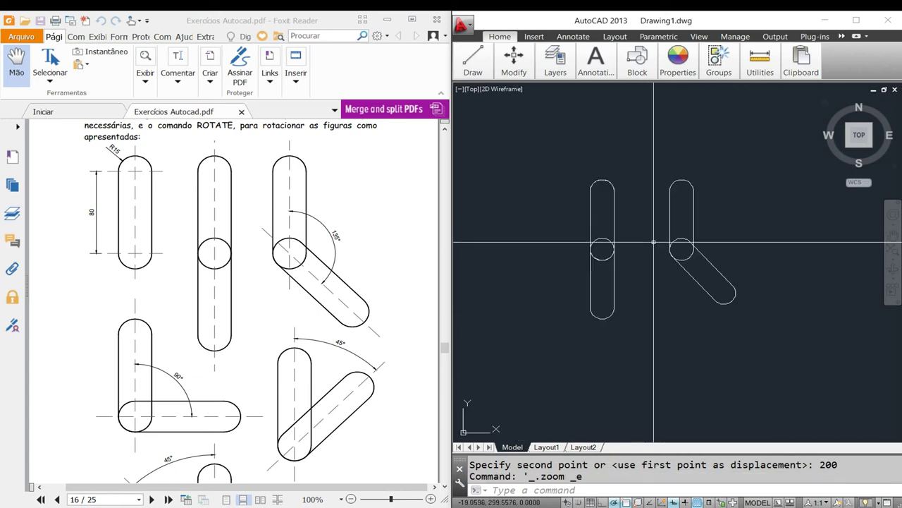
pyautogui.middleClick(654, 241)
pyautogui.hotkey('ctrl', 'z')
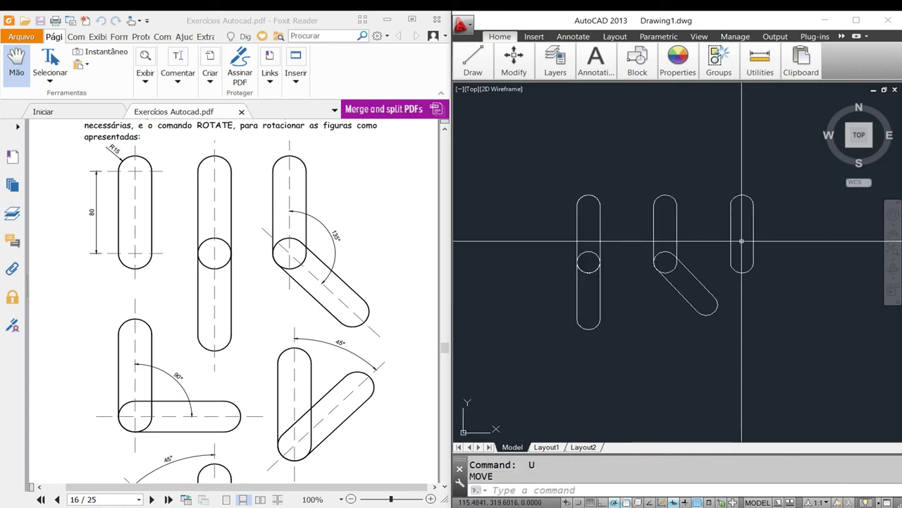
# Move the right slot 300 units left so it sits at the far left of the row.
pyautogui.click(742, 241)
pyautogui.write('c')
pyautogui.press('Escape')
pyautogui.write('m')
pyautogui.press('Return')
pyautogui.click(698, 220)
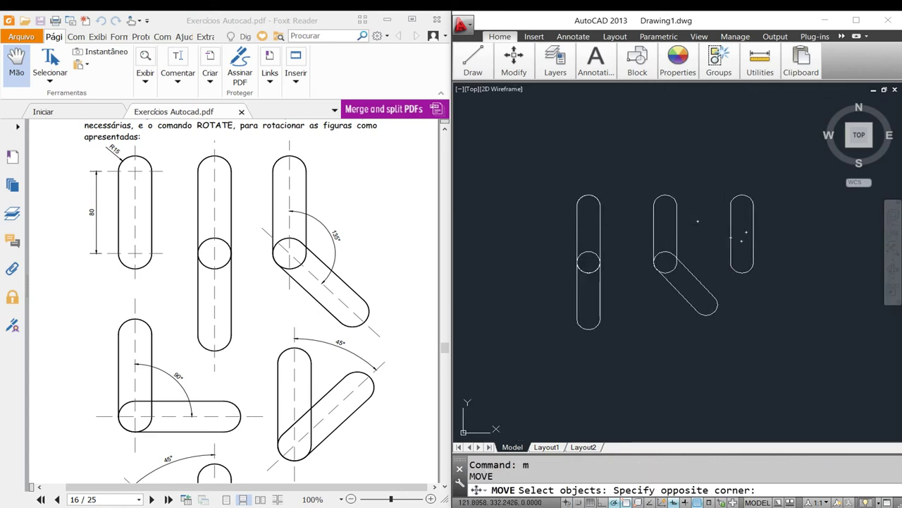
pyautogui.click(779, 259)
pyautogui.press('Return')
pyautogui.click(731, 232)
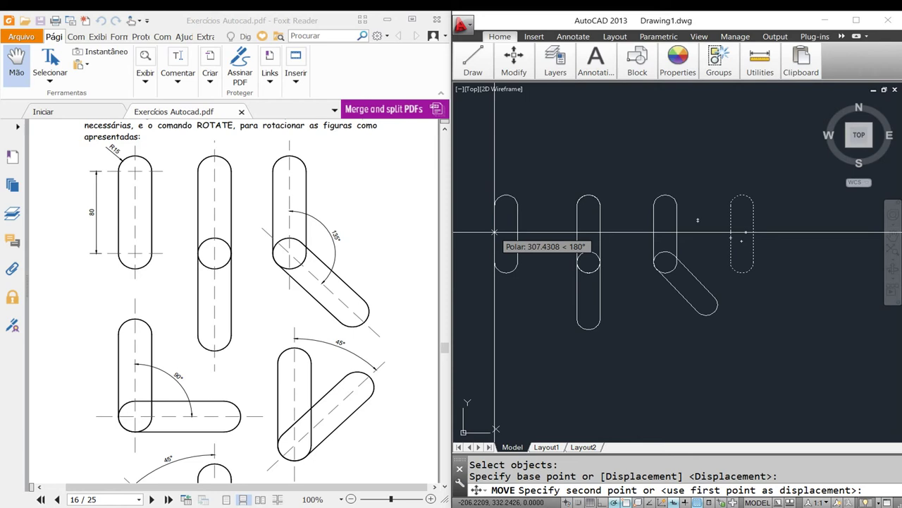
pyautogui.write('300')
pyautogui.press('Return')
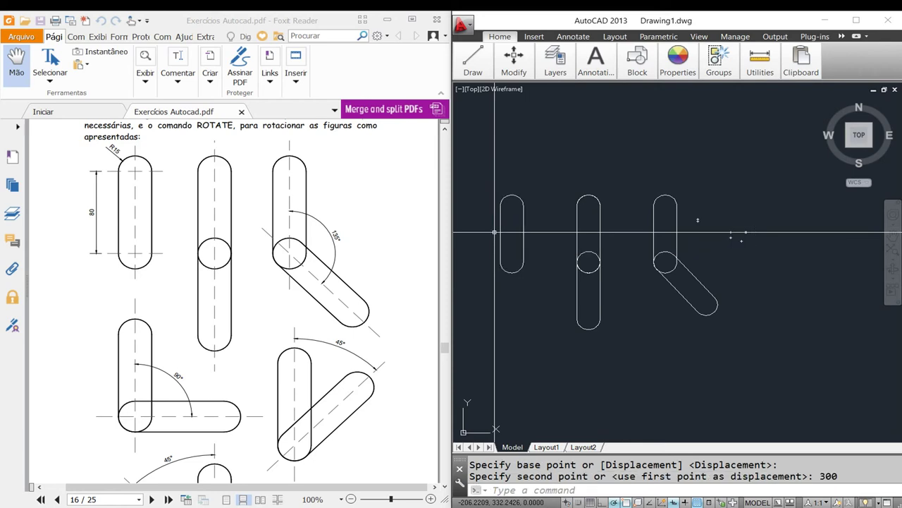
pyautogui.press('Escape')
pyautogui.moveTo(604, 235); pyautogui.dragTo(654, 187, button='middle')
# Copy the leftmost slot straight down below the top row.
pyautogui.click(592, 198)
pyautogui.click(553, 201)
pyautogui.write('Co')
pyautogui.press('Return')
pyautogui.click(562, 213)
pyautogui.moveTo(561, 214); pyautogui.dragTo(552, 168, button='middle')
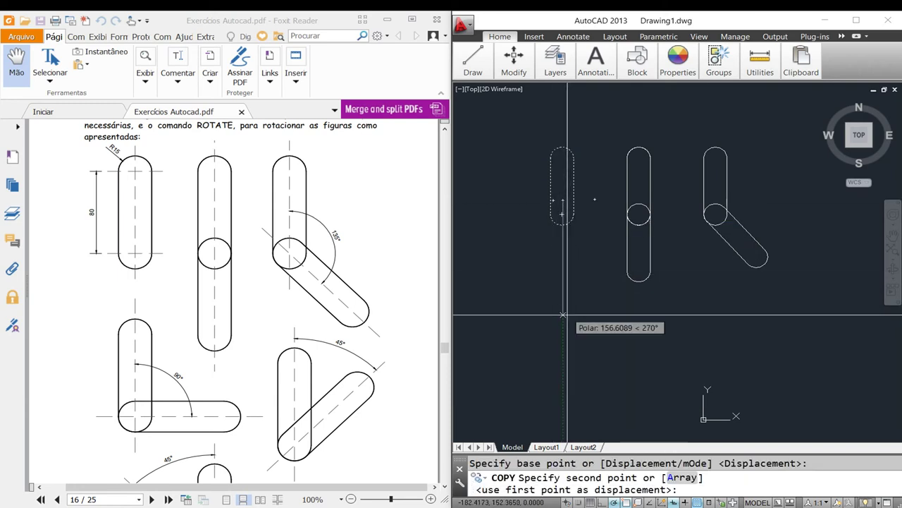
pyautogui.click(552, 323)
pyautogui.press('Escape')
pyautogui.scroll(2, 554, 321)
# Rotate a copy of the lower slot about its bottom arc centre to horizontal with Ortho on.
pyautogui.click(564, 299)
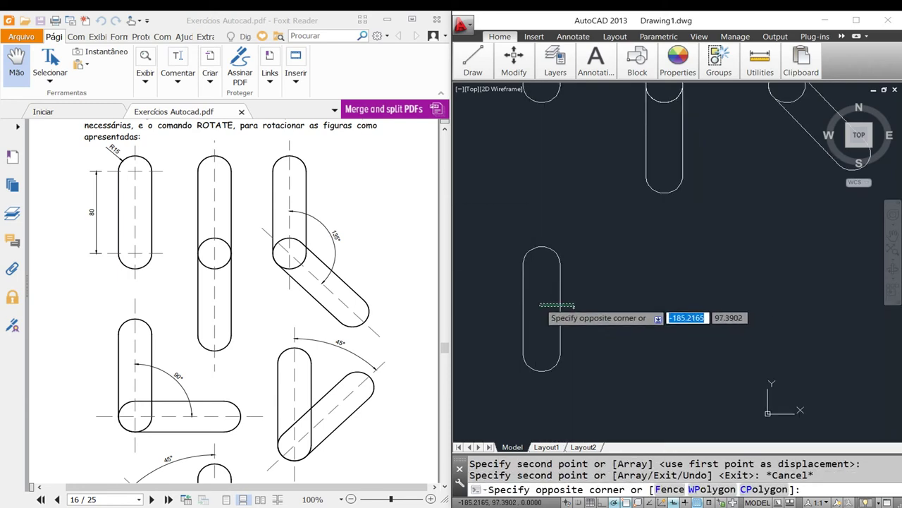
pyautogui.click(540, 304)
pyautogui.press('Return')
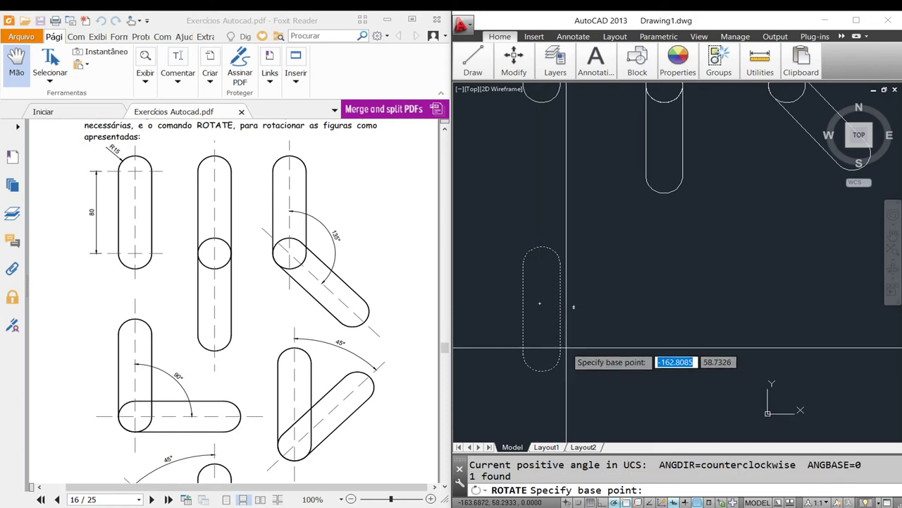
pyautogui.click(539, 356)
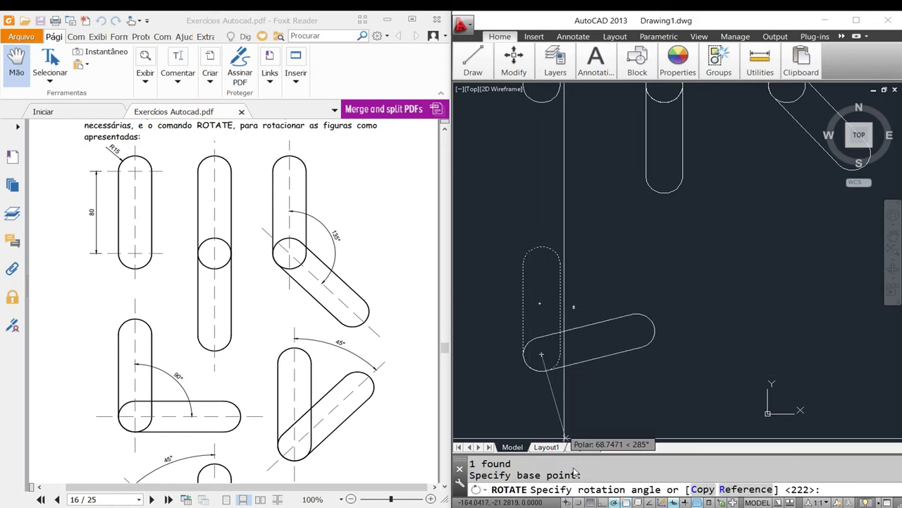
pyautogui.click(701, 489)
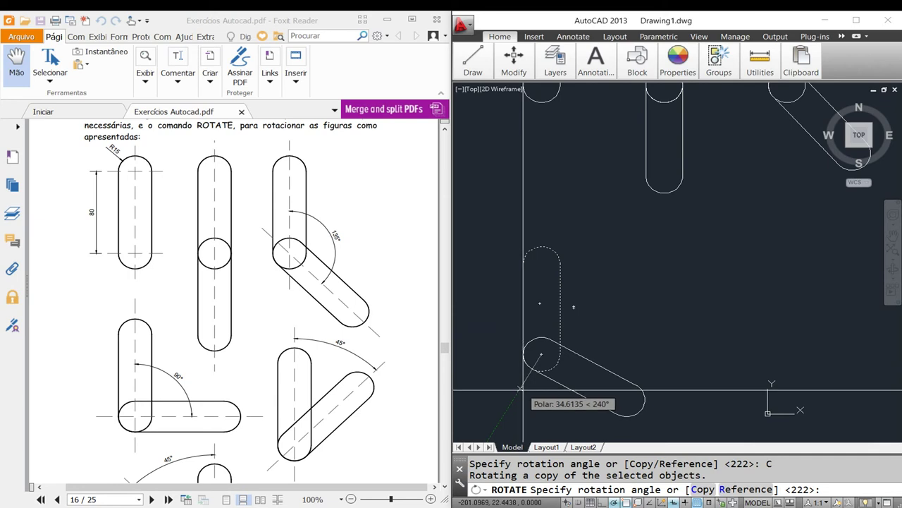
pyautogui.press('F8')
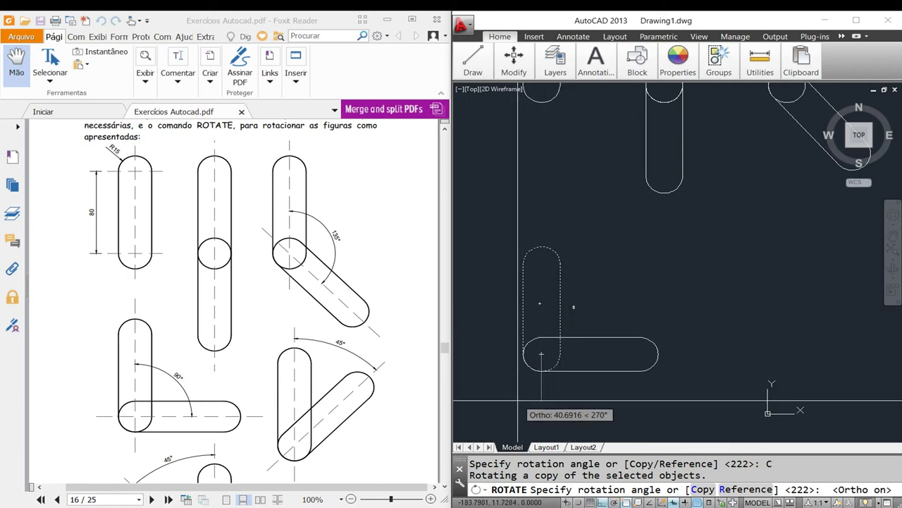
pyautogui.click(546, 394)
pyautogui.scroll(-2, 519, 303)
pyautogui.press('Escape')
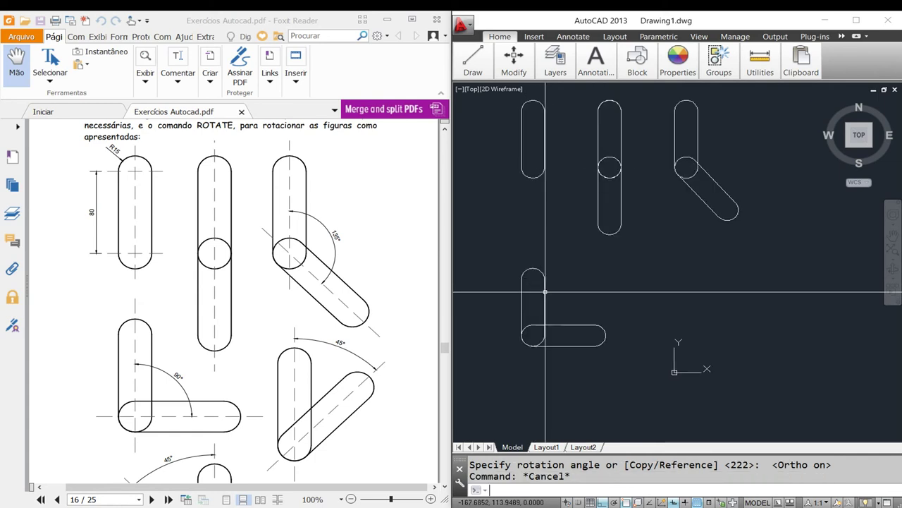
pyautogui.click(515, 299)
# With Ortho on, copy the vertical slot 200 units to the right.
pyautogui.write('o')
pyautogui.press('Return')
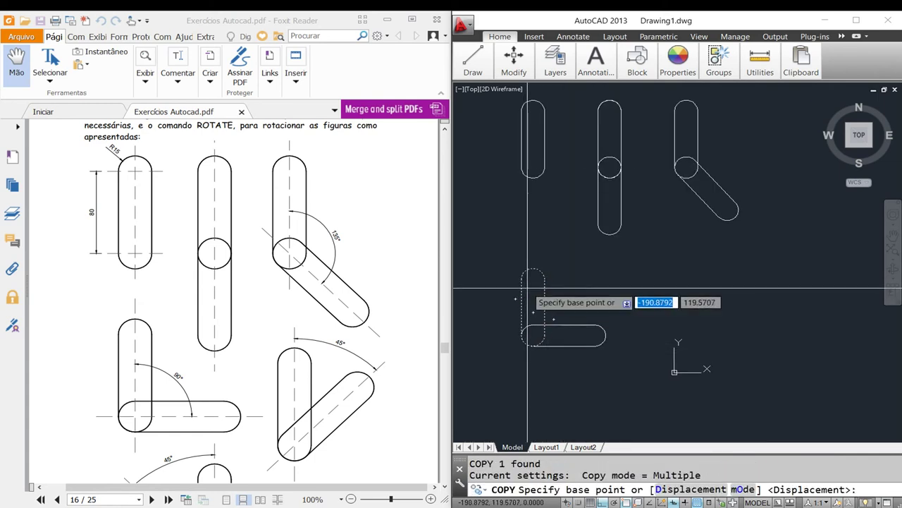
pyautogui.click(527, 288)
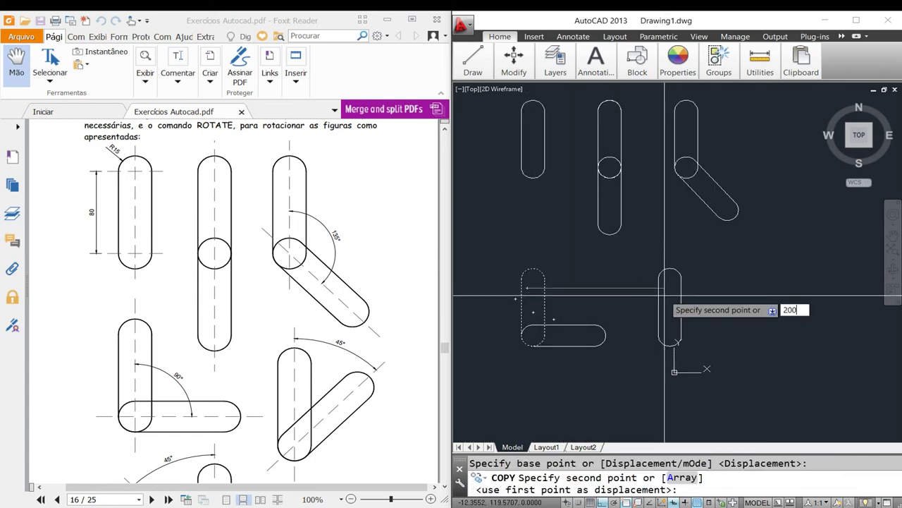
pyautogui.press('Return')
pyautogui.press('Escape')
pyautogui.scroll(2, 655, 307)
pyautogui.click(716, 309)
pyautogui.press('Escape')
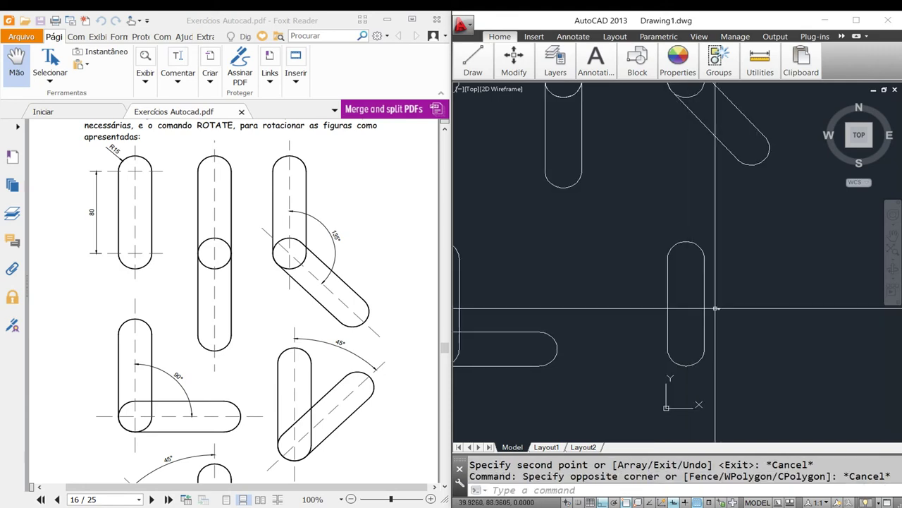
# Check the Polar Tracking settings in Drafting Settings, then select the new vertical slot.
pyautogui.write('os')
pyautogui.press('Return')
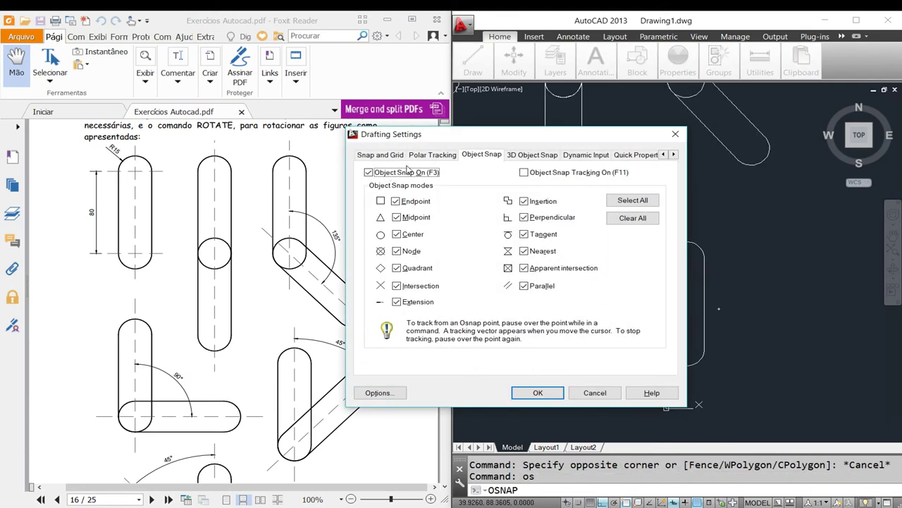
pyautogui.click(425, 155)
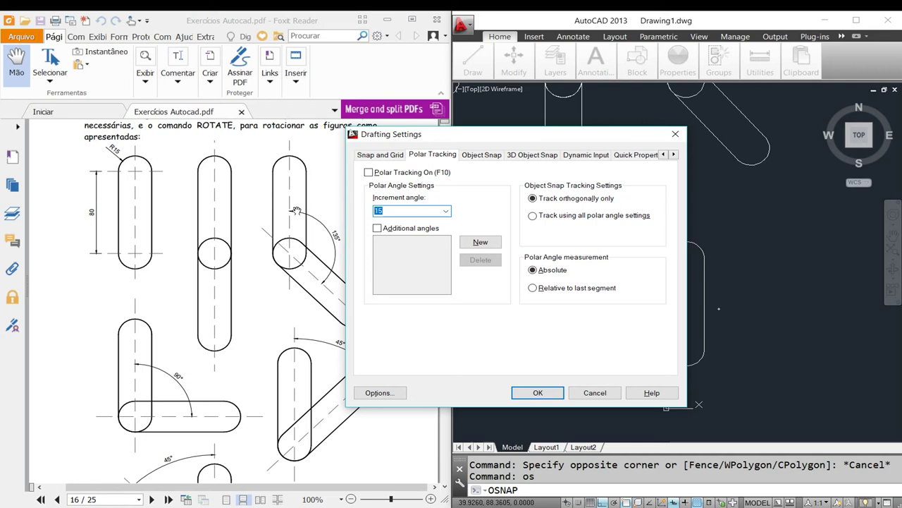
pyautogui.click(538, 394)
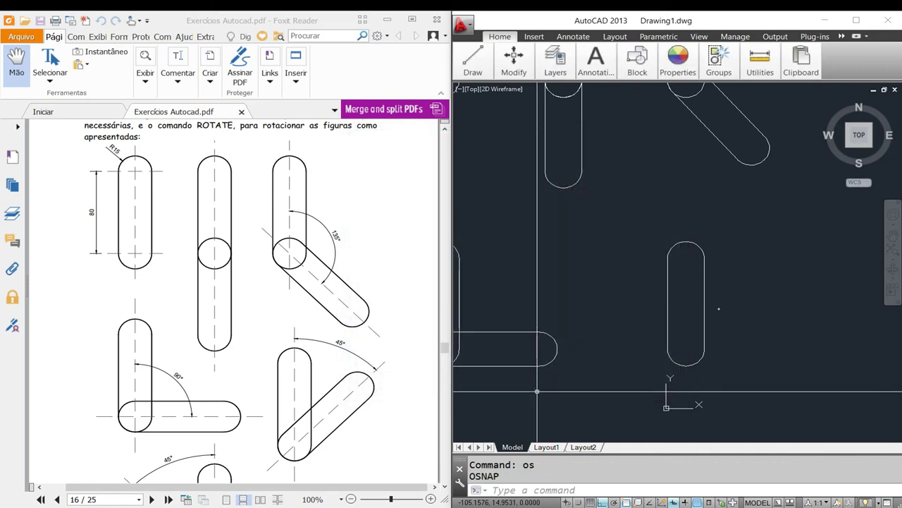
pyautogui.click(539, 384)
pyautogui.click(712, 232)
pyautogui.write('ro')
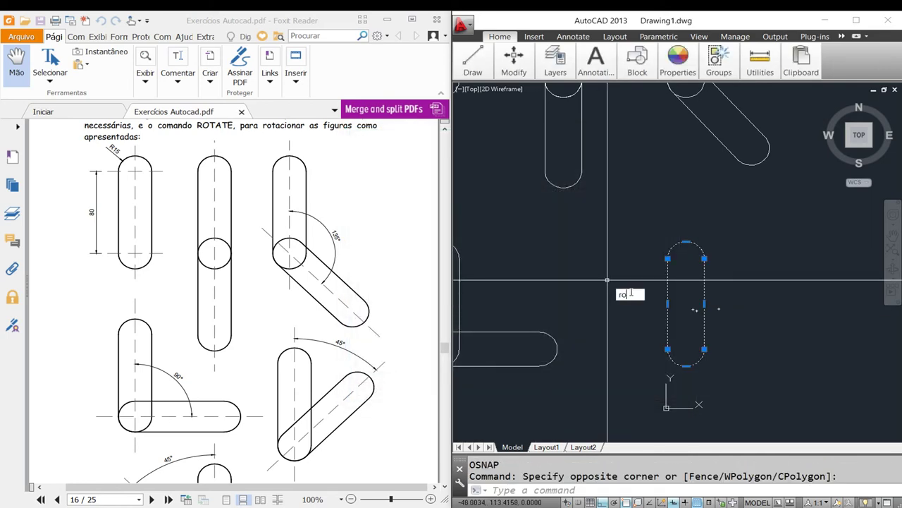
# Try rotating the slot about its bottom end with polar tracking, then undo it.
pyautogui.press('Return')
pyautogui.click(686, 349)
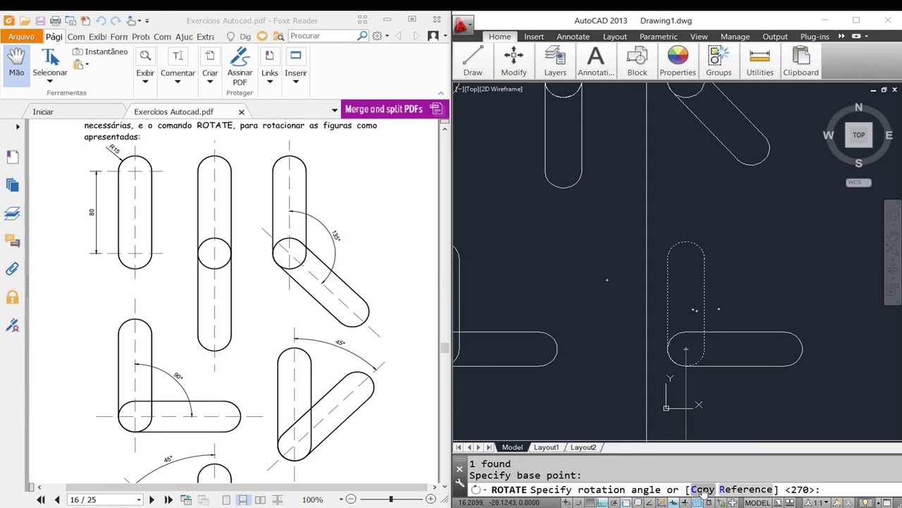
pyautogui.press('F8')
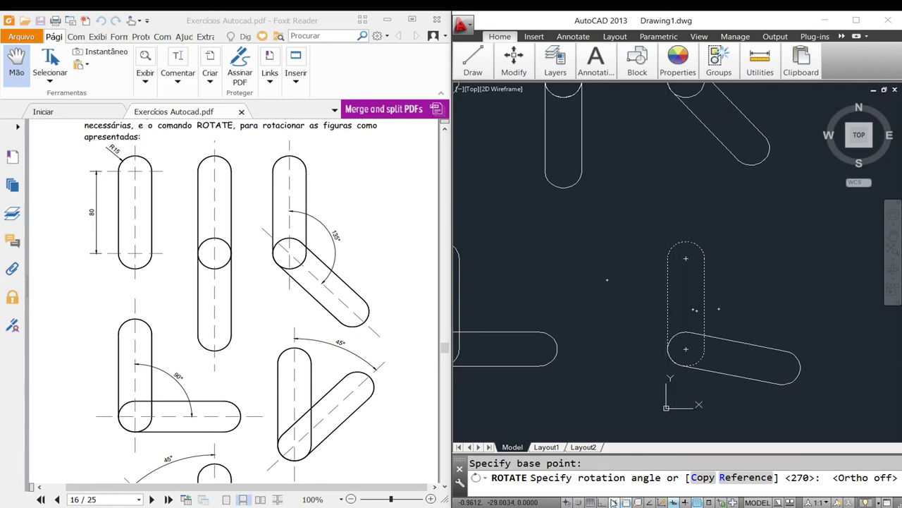
pyautogui.click(614, 502)
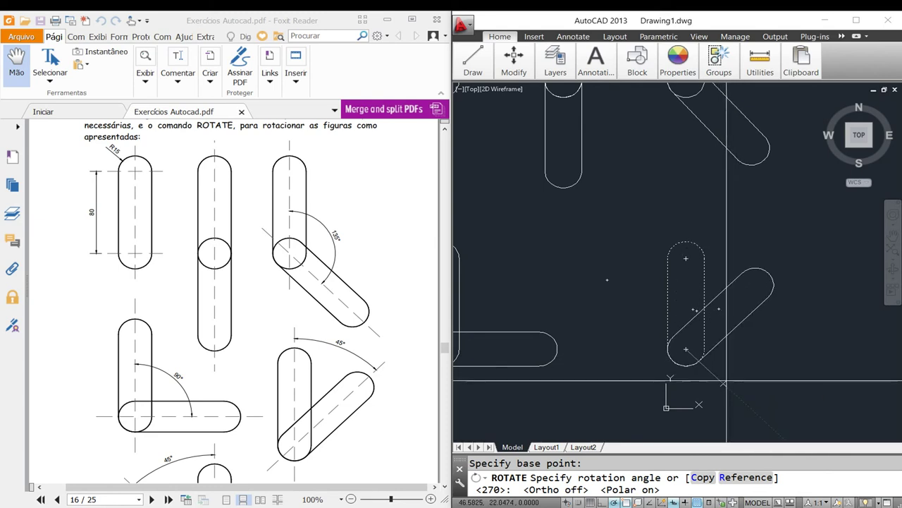
pyautogui.click(726, 380)
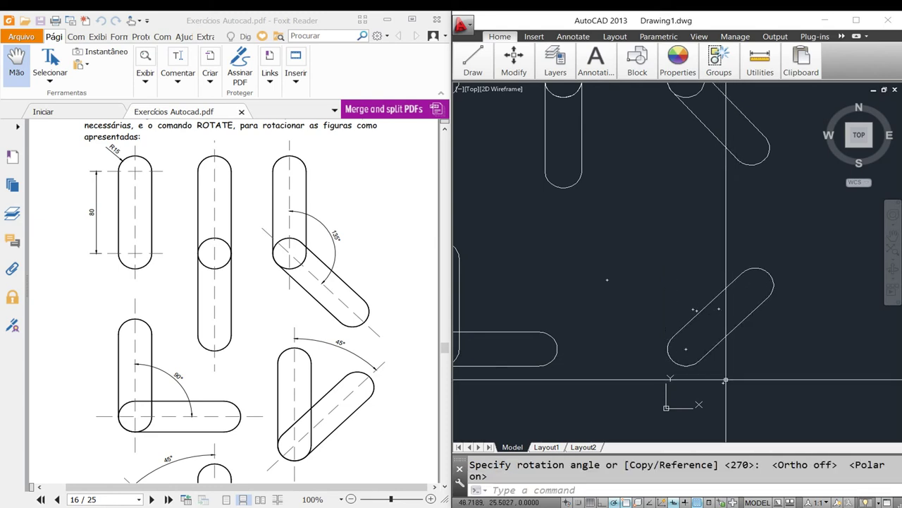
pyautogui.write('u')
pyautogui.press('Return')
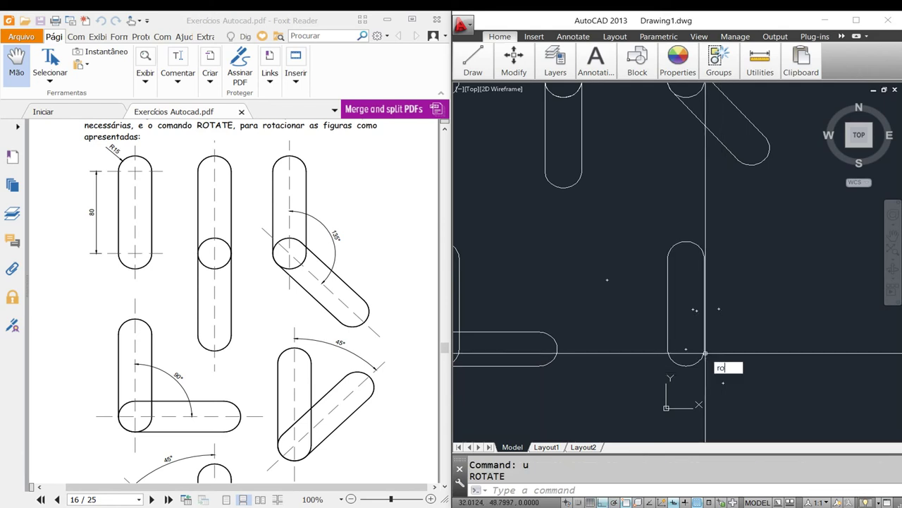
# Rotate a copy of the slot about its bottom end to the 315° polar angle (45° right).
pyautogui.press('Return')
pyautogui.click(662, 329)
pyautogui.click(659, 356)
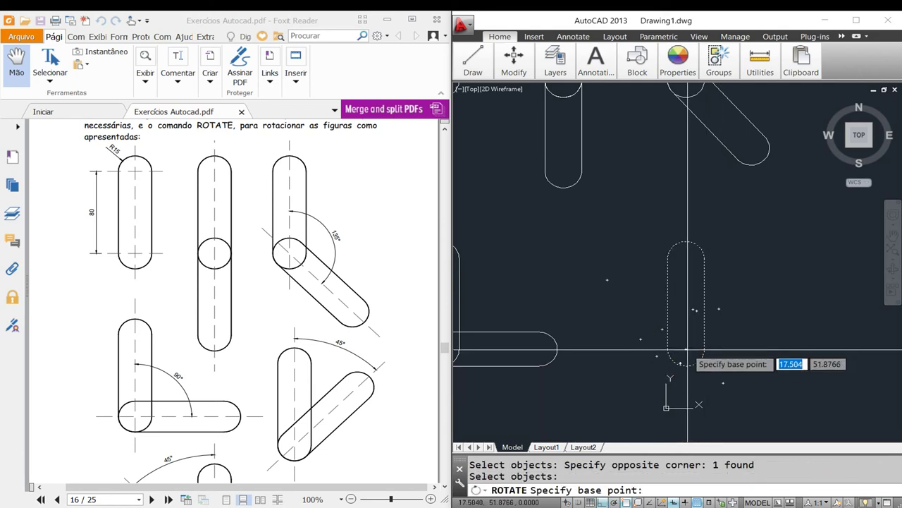
pyautogui.click(686, 348)
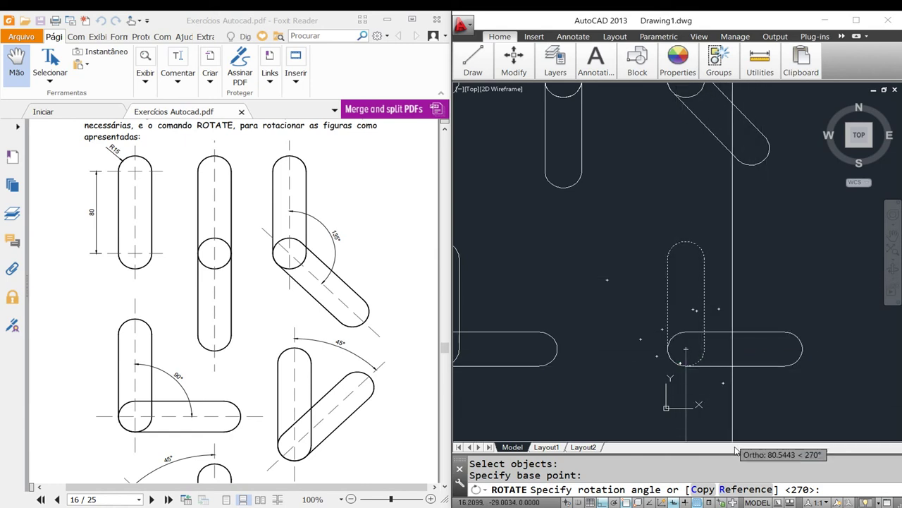
pyautogui.click(706, 489)
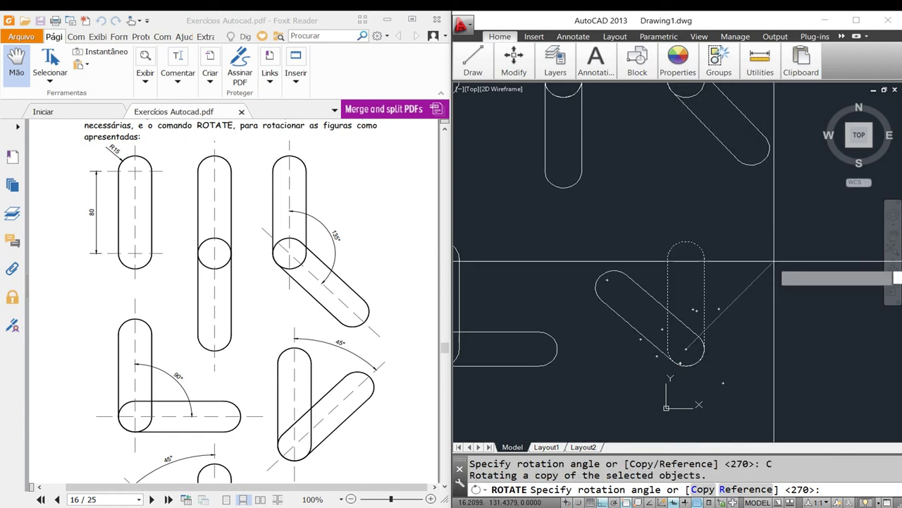
pyautogui.press('F8')
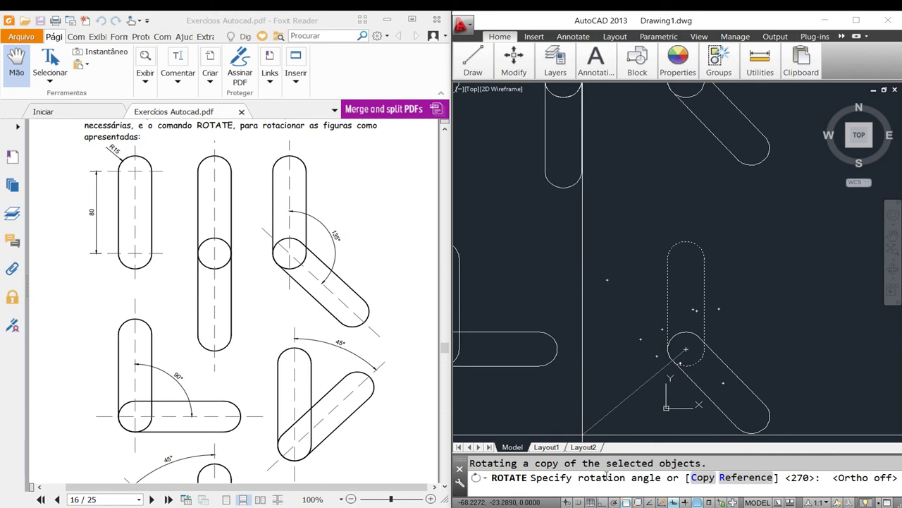
pyautogui.press('F10')
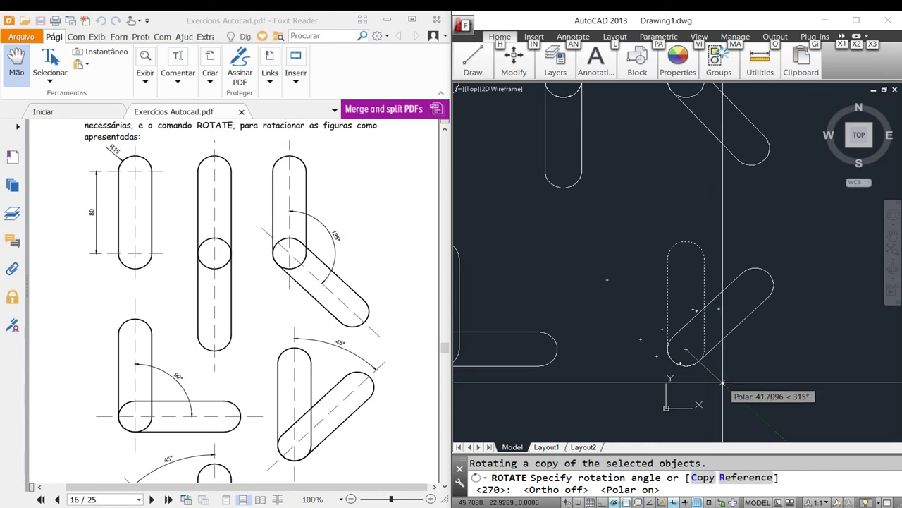
pyautogui.click(723, 382)
pyautogui.scroll(-3, 163, 322)
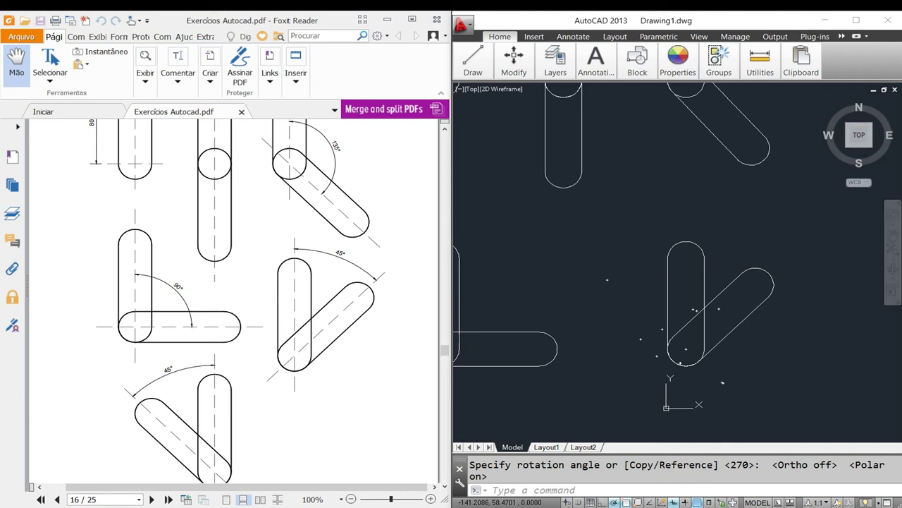
pyautogui.scroll(-4, 602, 254)
pyautogui.press('Escape')
pyautogui.click(600, 253)
# Copy the L pair's vertical slot straight down below the L.
pyautogui.write('co')
pyautogui.press('Return')
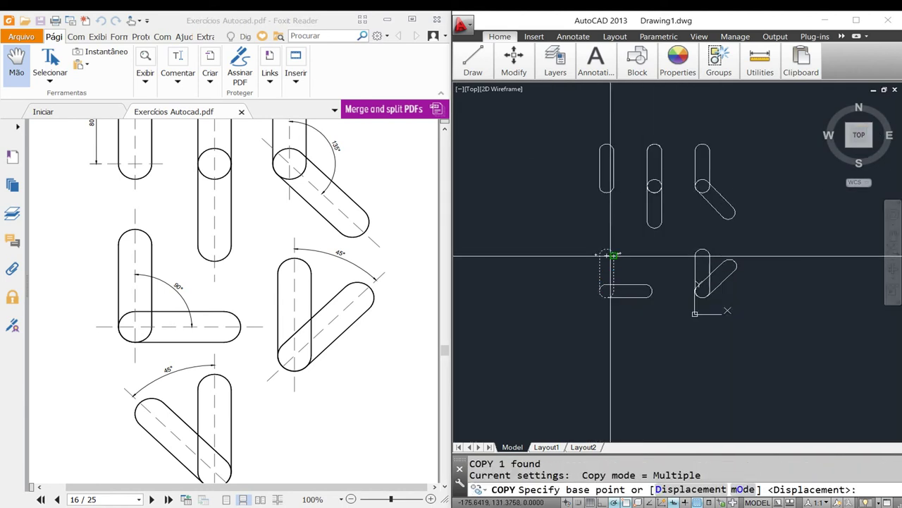
pyautogui.click(606, 255)
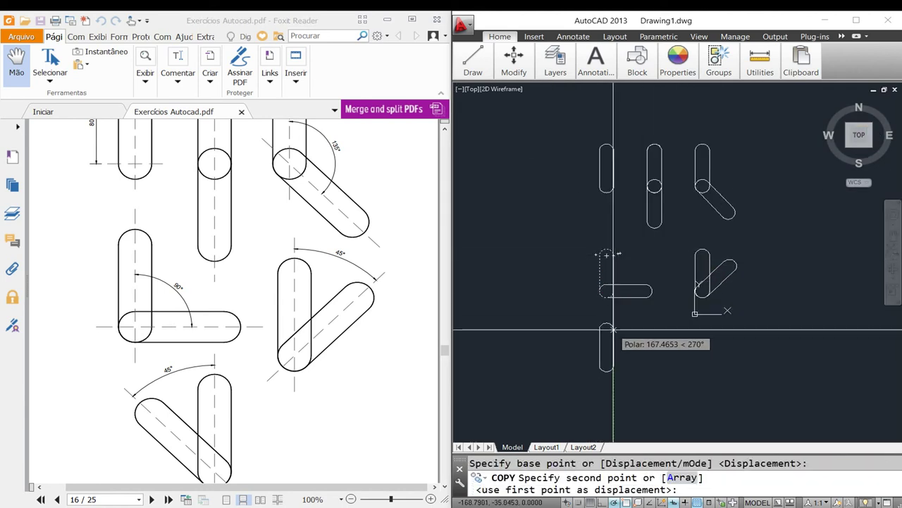
pyautogui.click(613, 328)
pyautogui.press('Escape')
pyautogui.scroll(2, 644, 267)
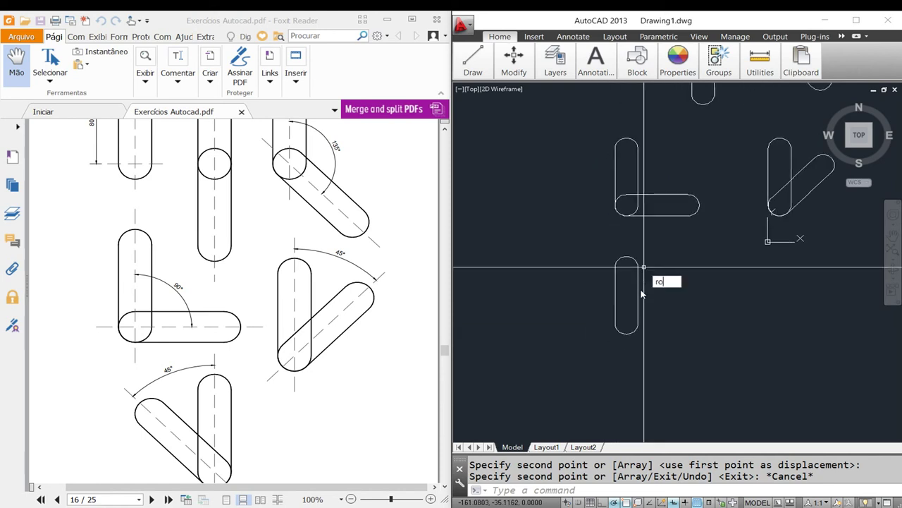
# Rotate a copy of the lower slot 45° left about its bottom end.
pyautogui.press('Return')
pyautogui.click(655, 308)
pyautogui.click(578, 291)
pyautogui.press('Return')
pyautogui.click(625, 324)
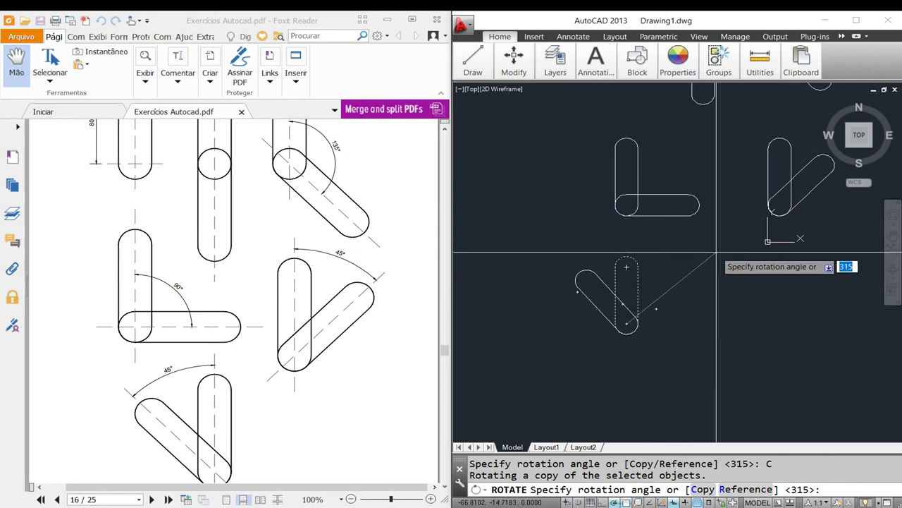
pyautogui.click(710, 247)
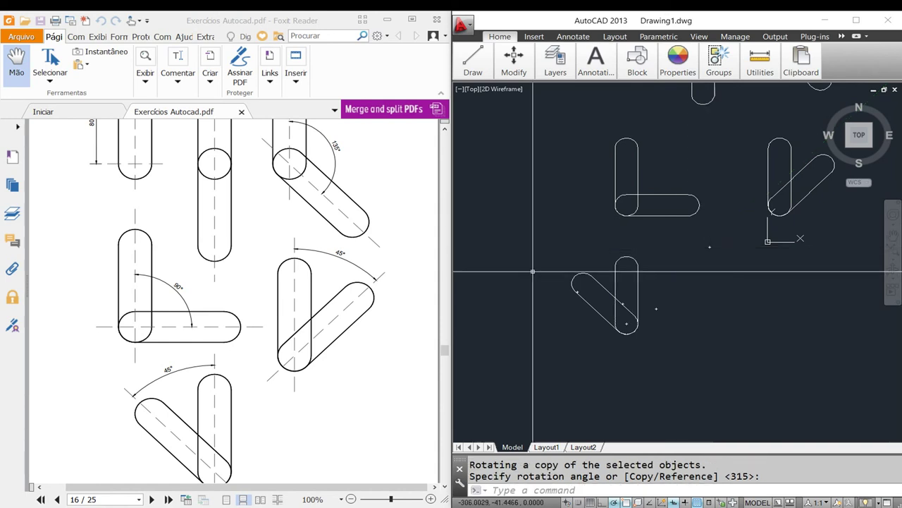
pyautogui.scroll(-2, 511, 305)
pyautogui.scroll(-2, 251, 386)
pyautogui.scroll(-3, 251, 386)
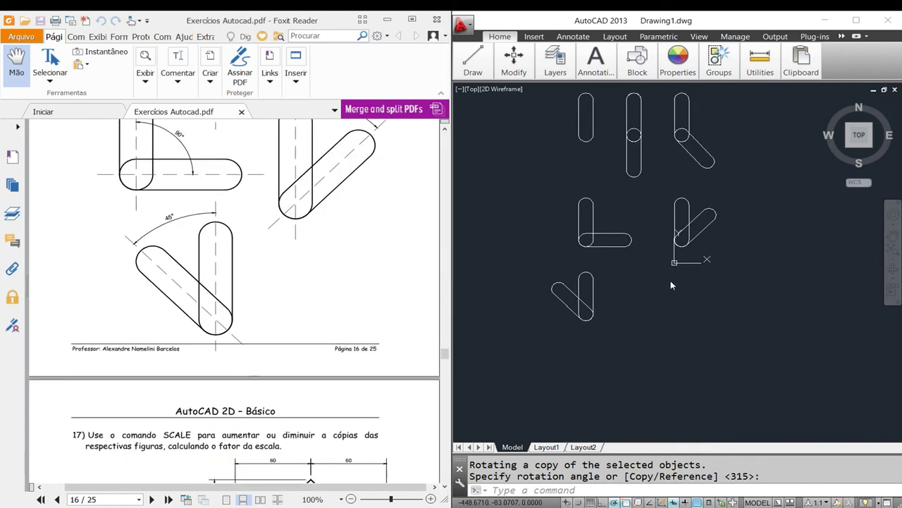
pyautogui.scroll(2, 615, 349)
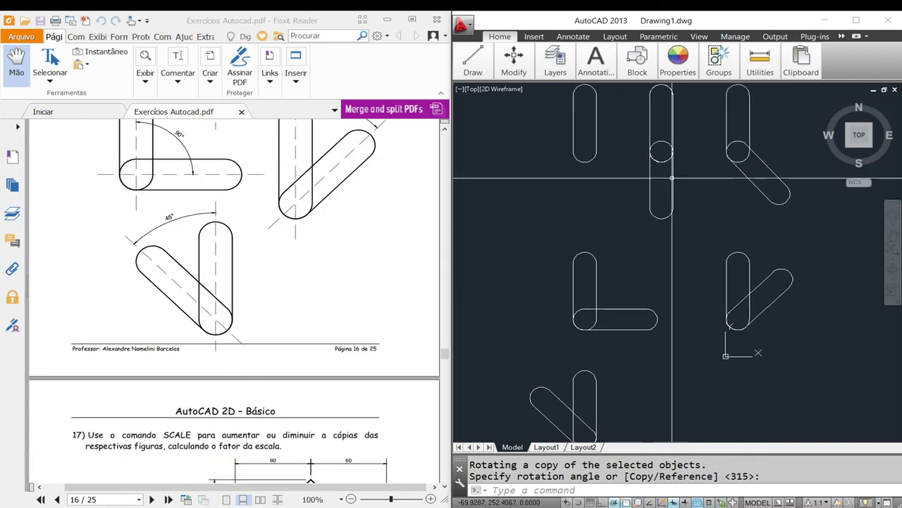
pyautogui.scroll(-2, 624, 339)
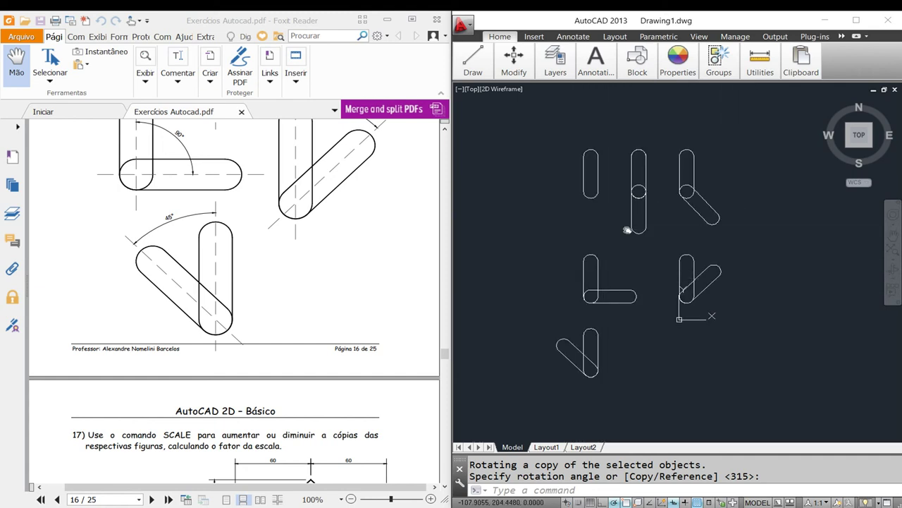
pyautogui.scroll(2, 568, 268)
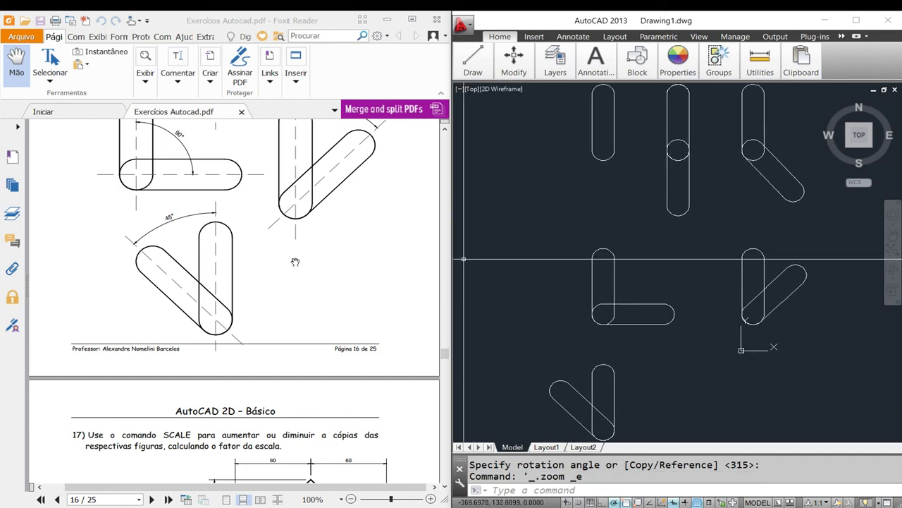